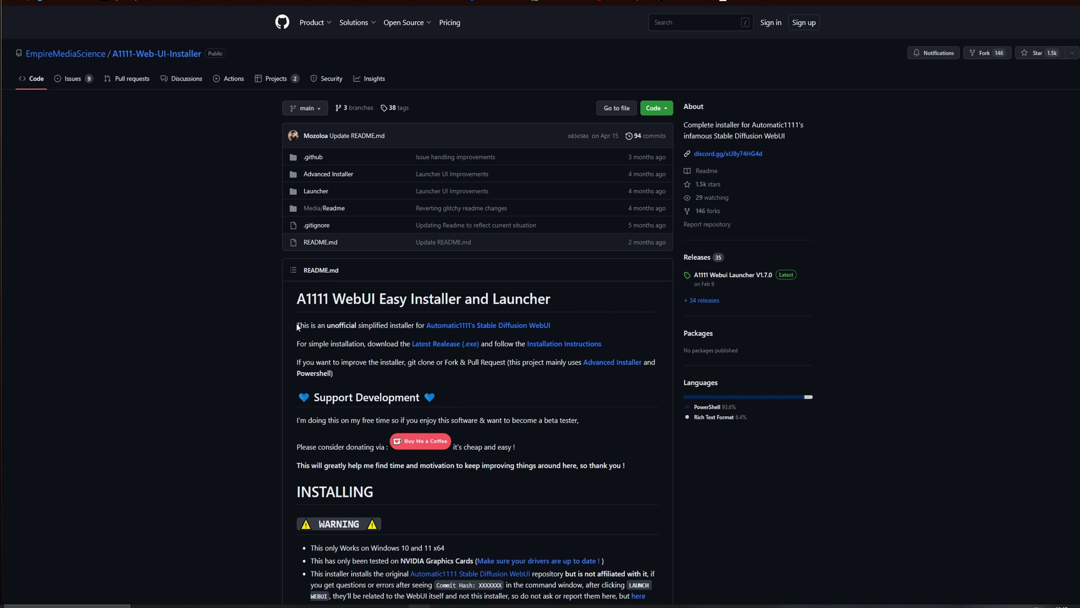
drag(297, 326, 552, 327)
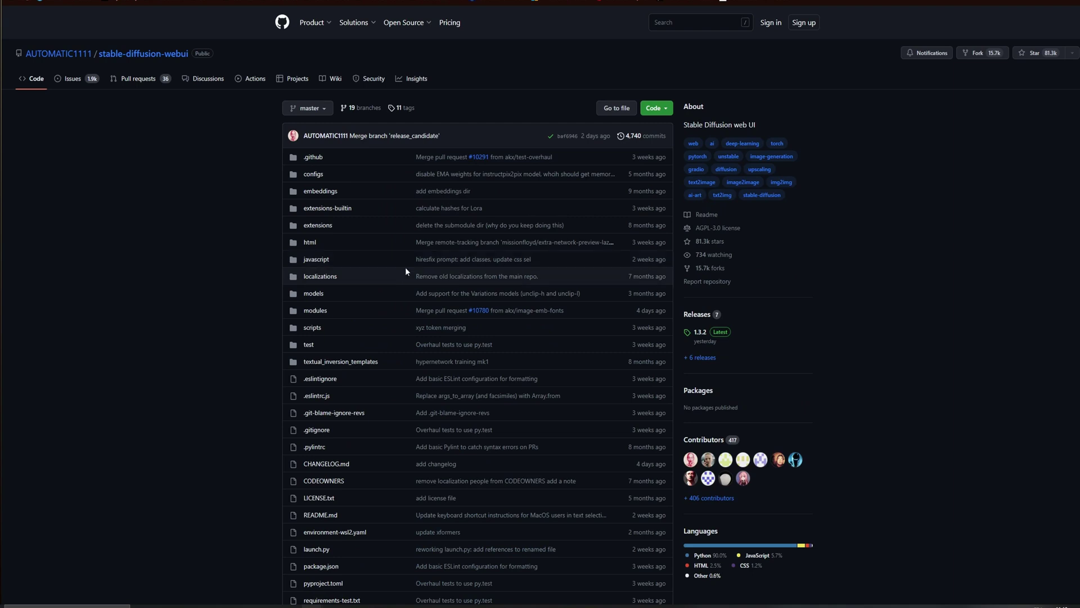
scroll(407, 271, down, 3)
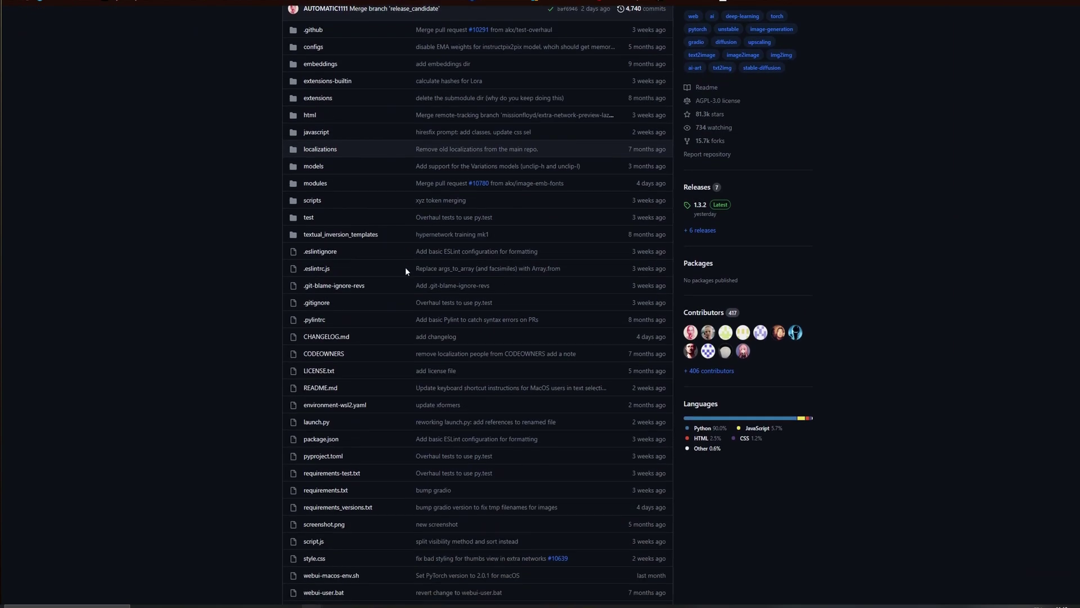
scroll(406, 276, down, 10)
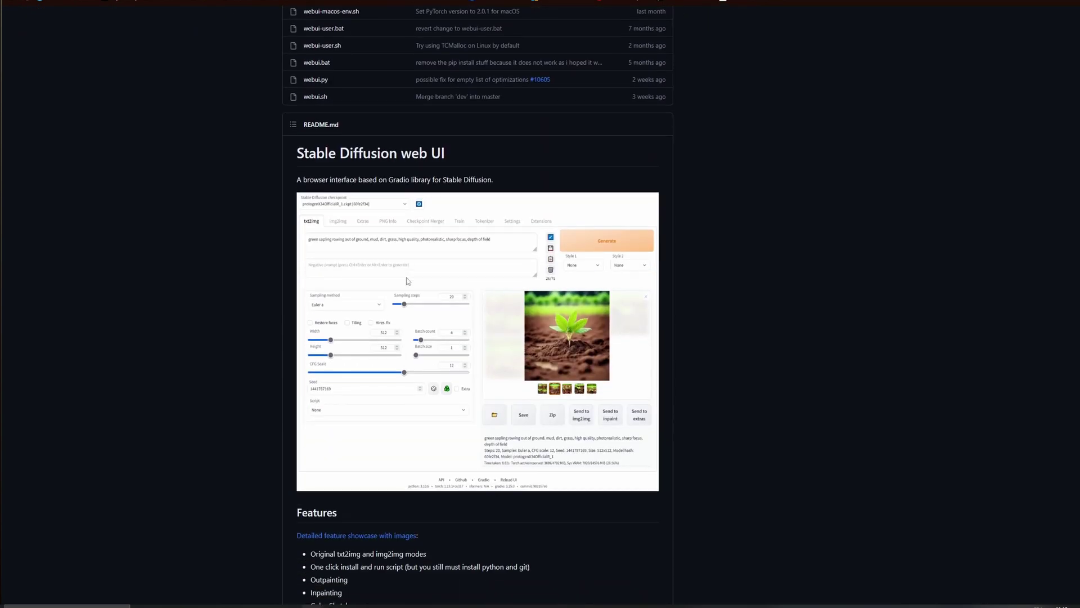
scroll(408, 281, down, 7)
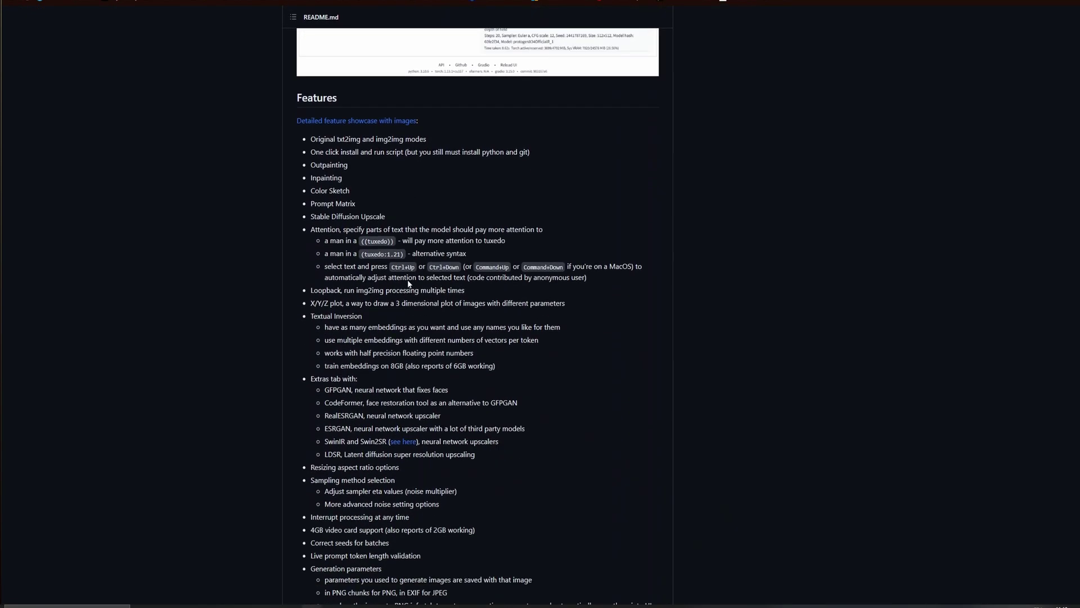
scroll(408, 281, down, 1)
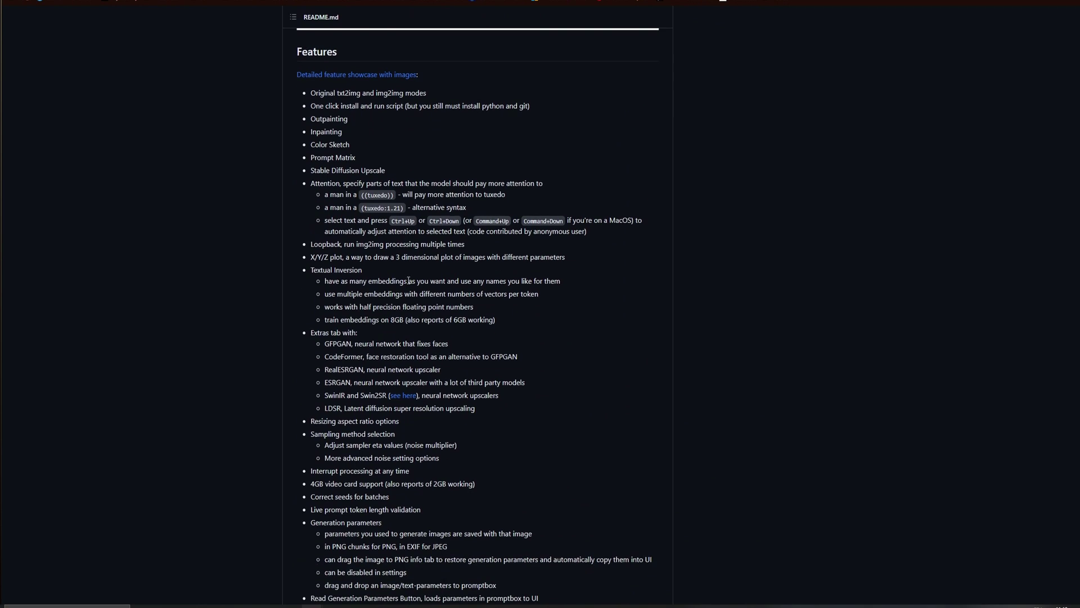
scroll(407, 281, down, 4)
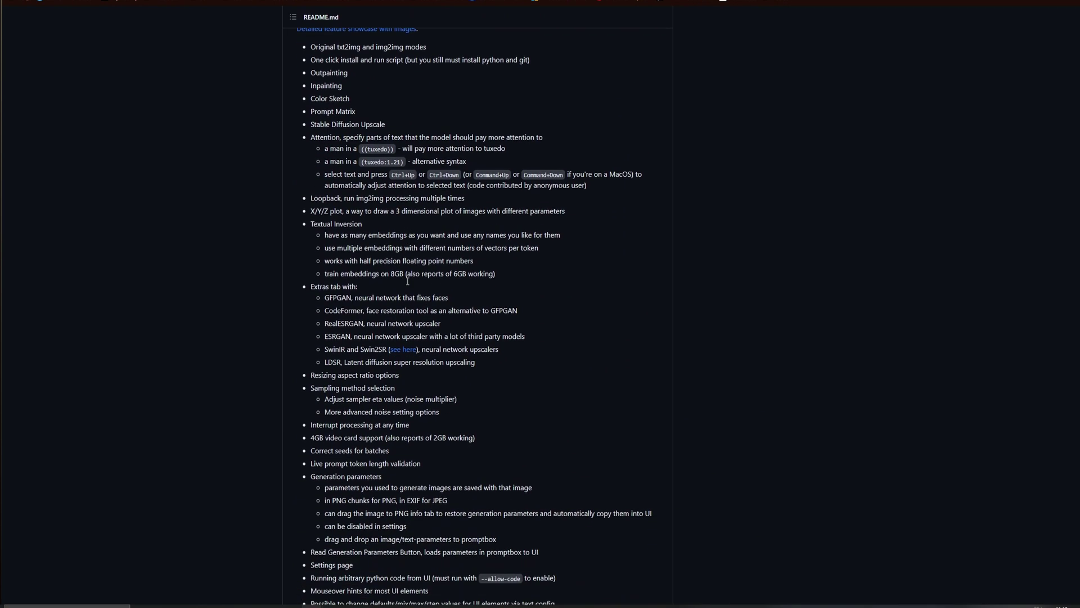
scroll(407, 281, up, 1)
scroll(407, 281, down, 4)
scroll(407, 283, down, 2)
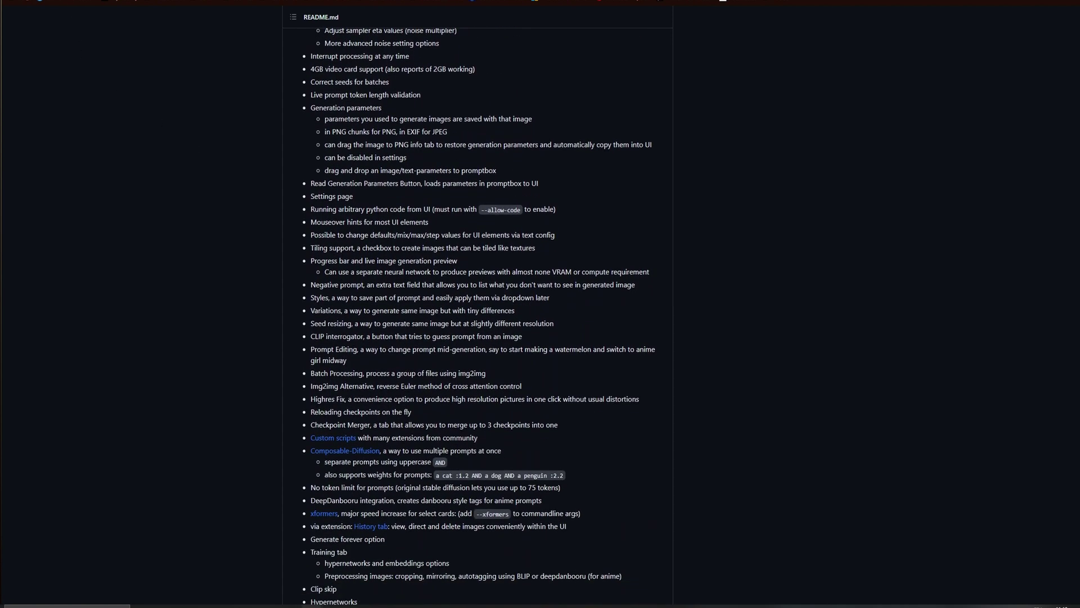
key(Home)
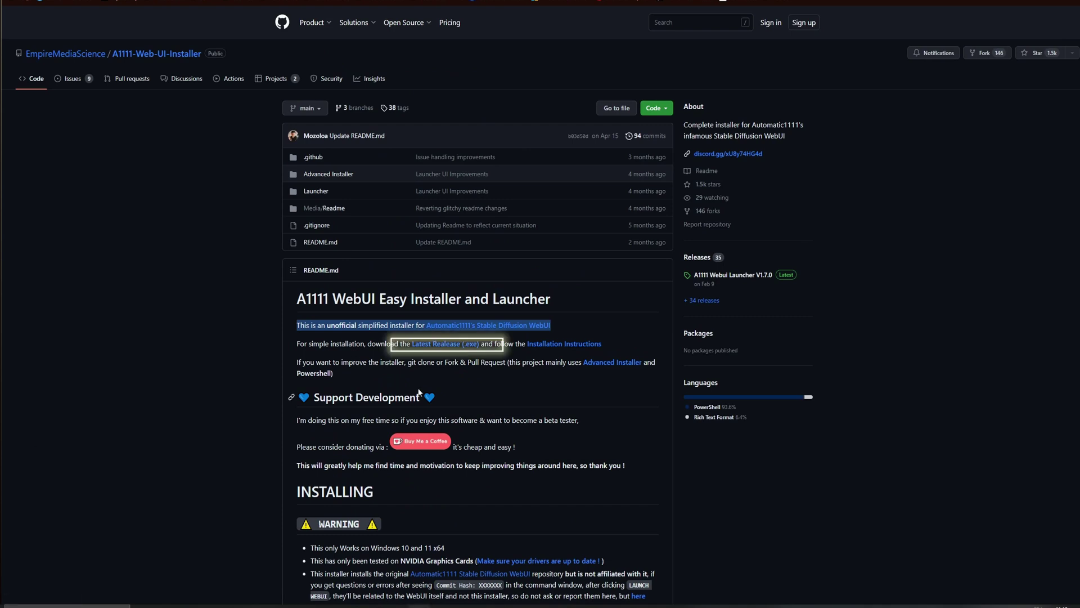
- Open the latest installer release page, then close the failed launcher console window
click(448, 344)
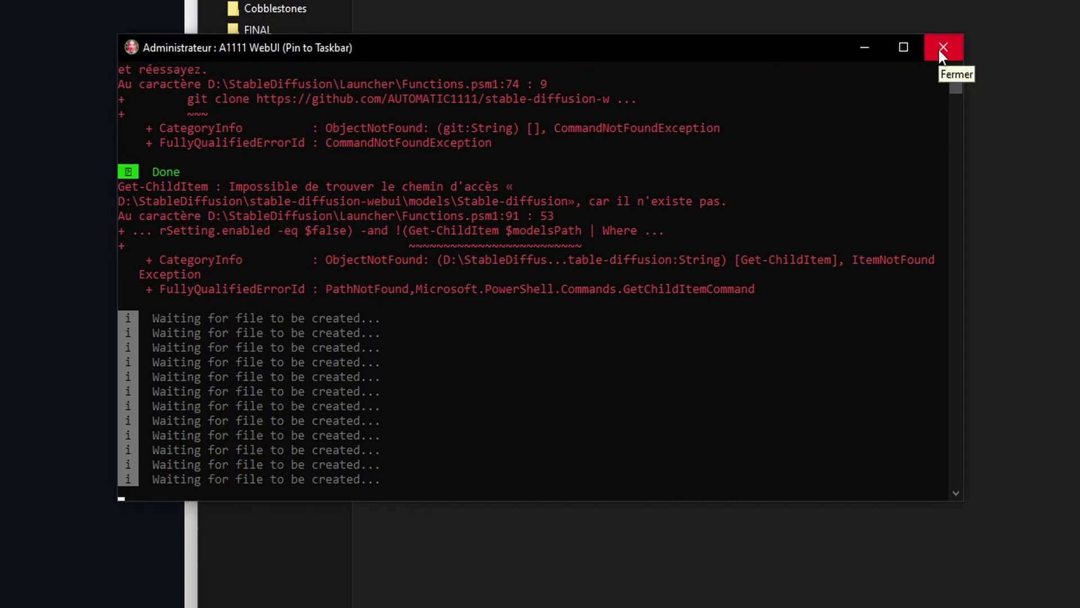
click(942, 47)
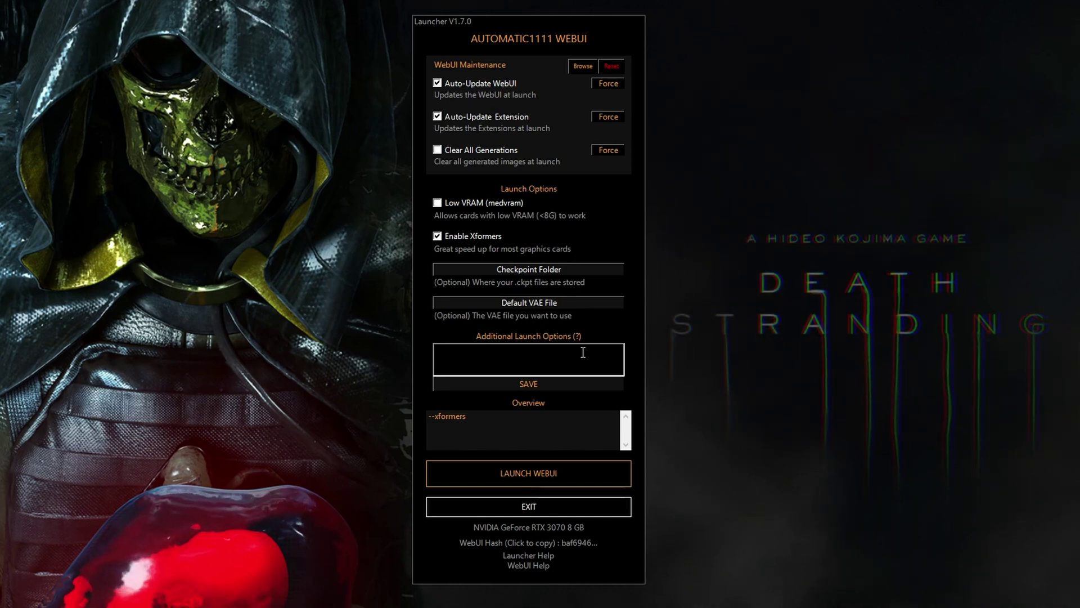
- Launch the WebUI with Xformers enabled so torch and torchvision start installing
click(579, 481)
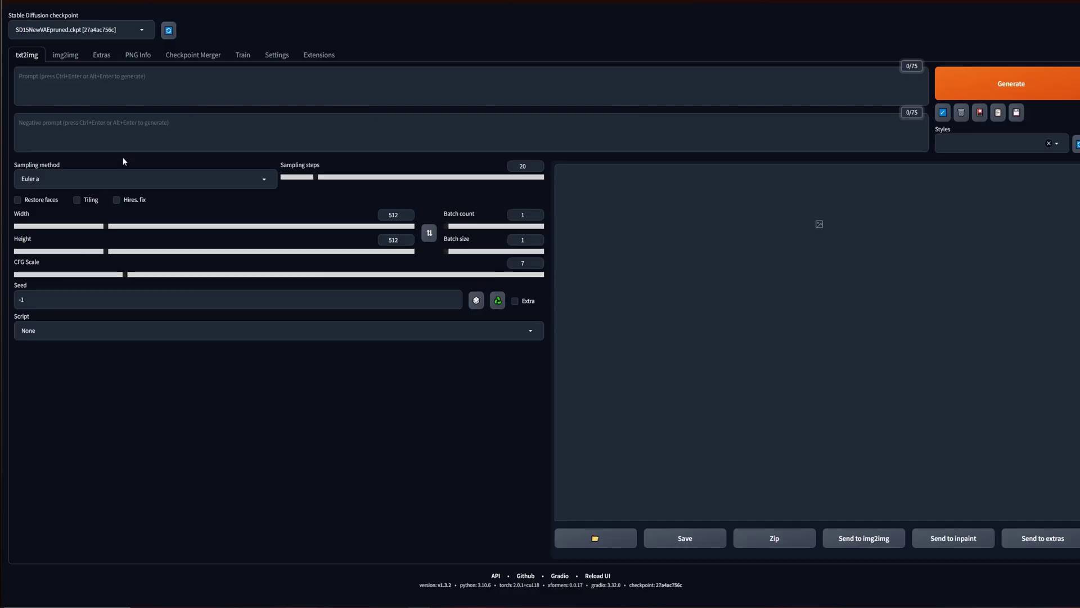
- Write the txt2img prompt 'a picture of a cat with depth of field', changing 'picture' to 'photography'
click(139, 90)
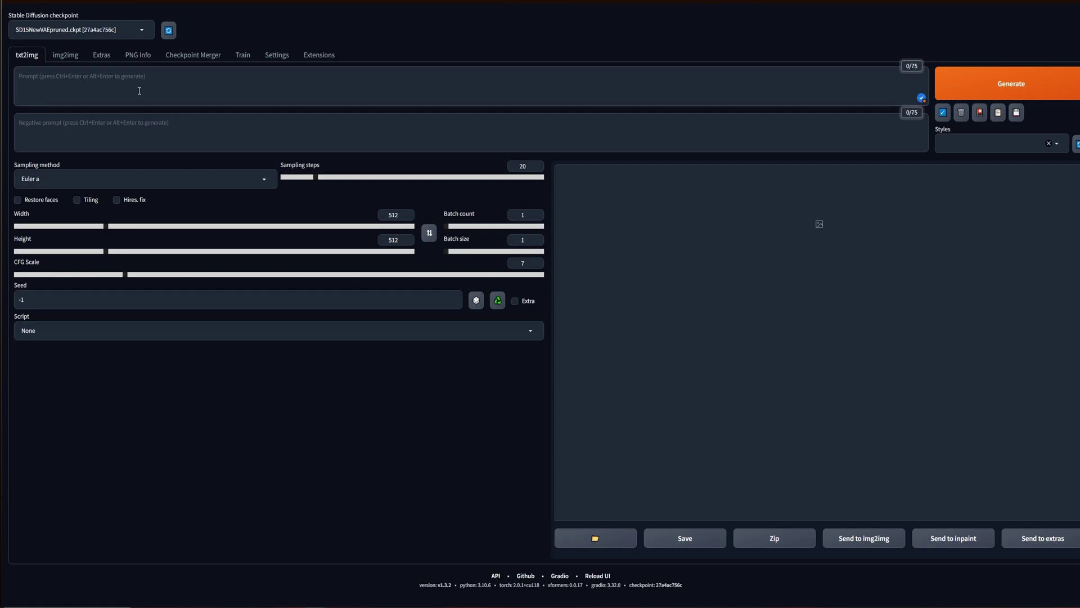
text(a)
text(h of field)
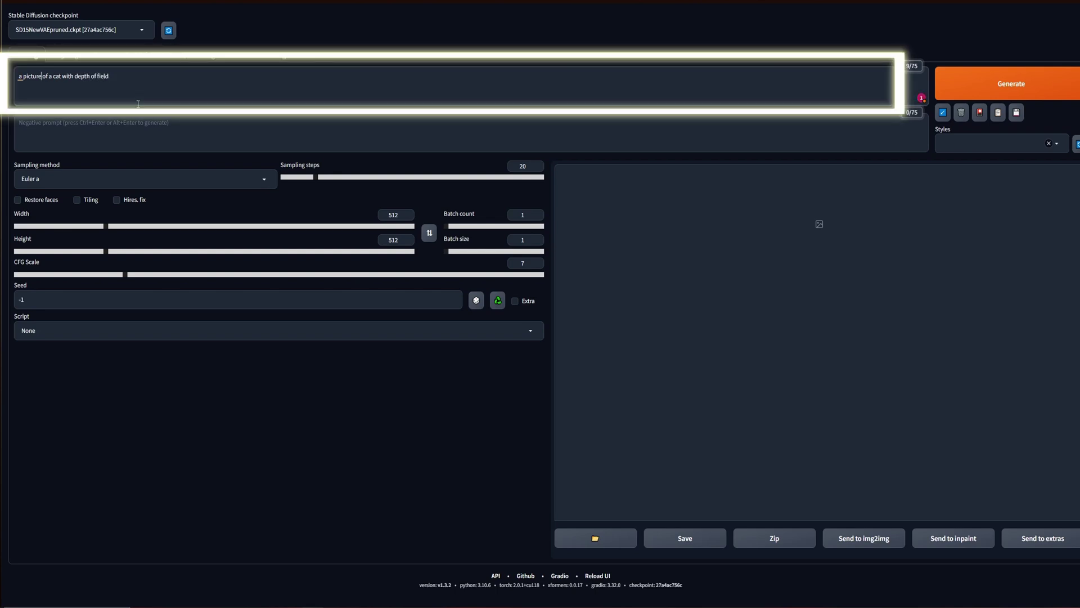
key(BackSpace)
key(BackSpace)
key(BackSpace)
key(BackSpace)
key(BackSpace)
key(BackSpace)
text(hot)
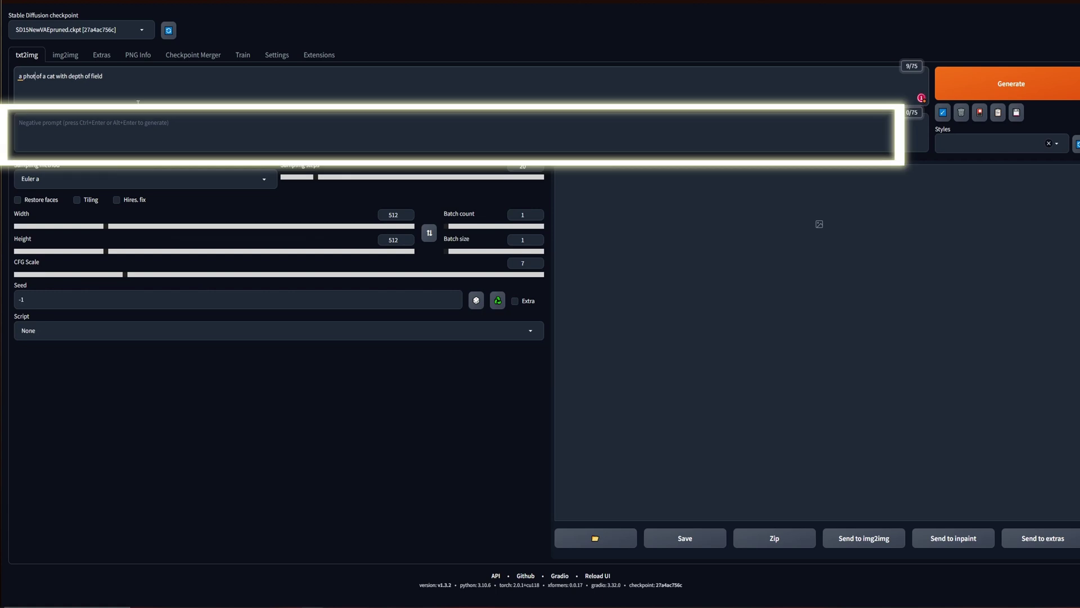
text(ography)
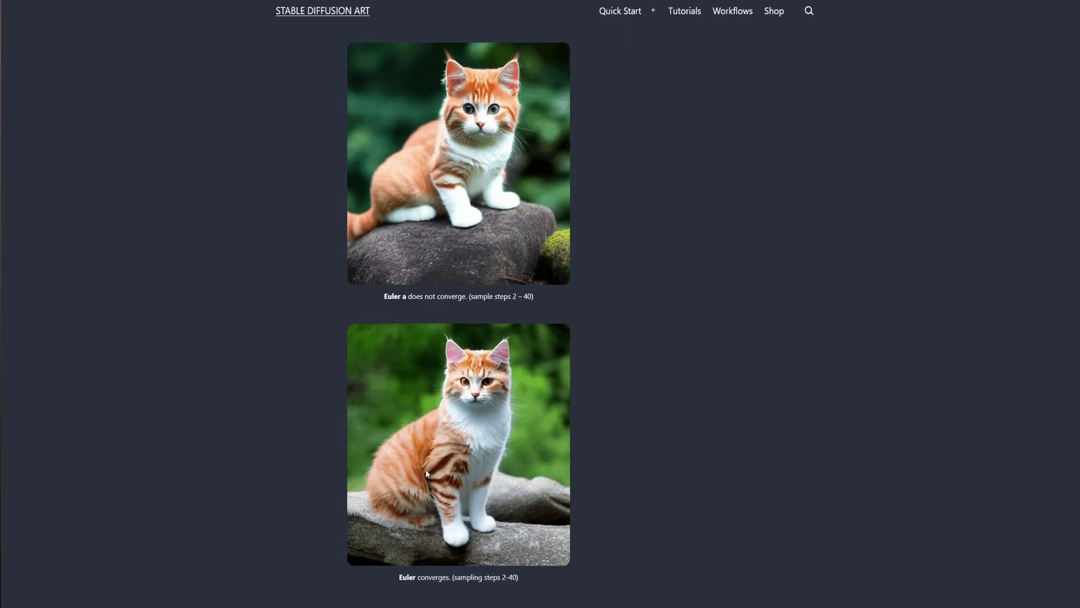
- Scroll the article's cat sampler comparisons from Euler a vs Euler down to the DPM++ SDE / UniPC row
scroll(319, 500, up, 1)
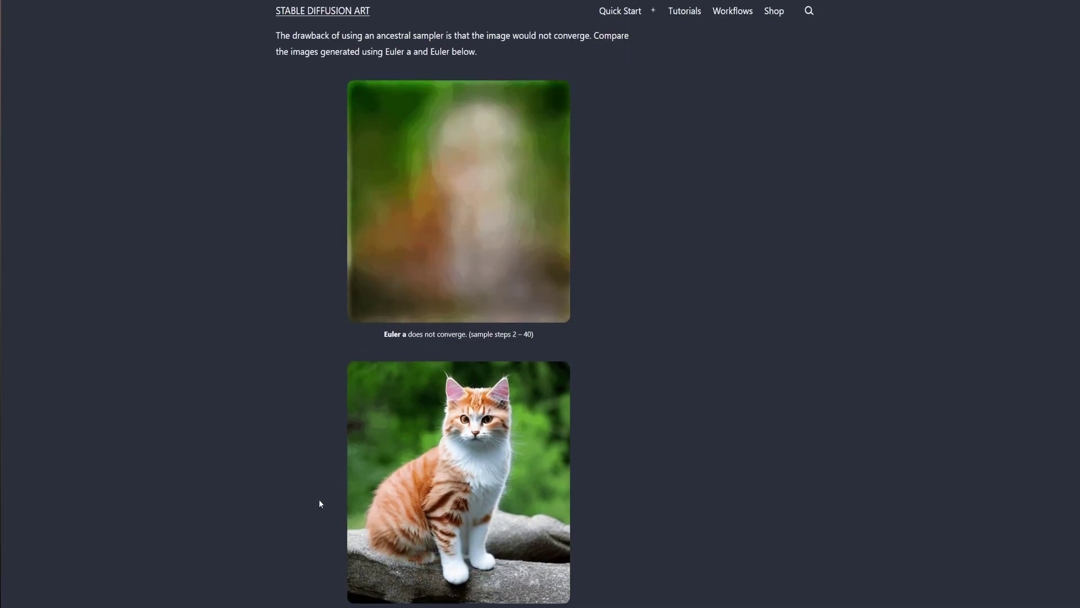
scroll(319, 500, down, 1)
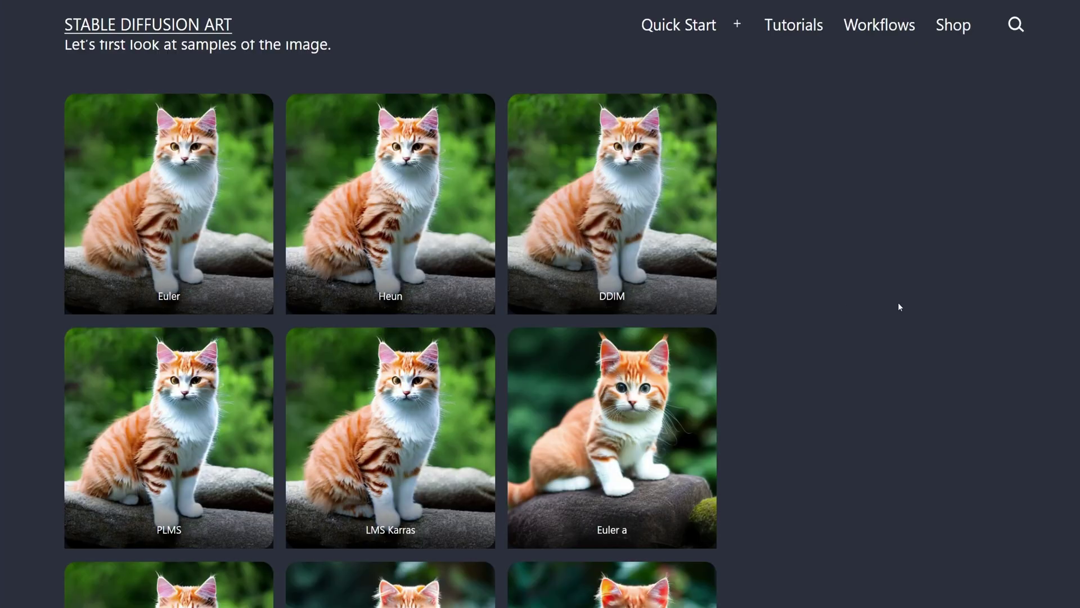
scroll(910, 294, down, 1)
scroll(910, 294, down, 2)
scroll(912, 298, down, 1)
scroll(915, 295, down, 1)
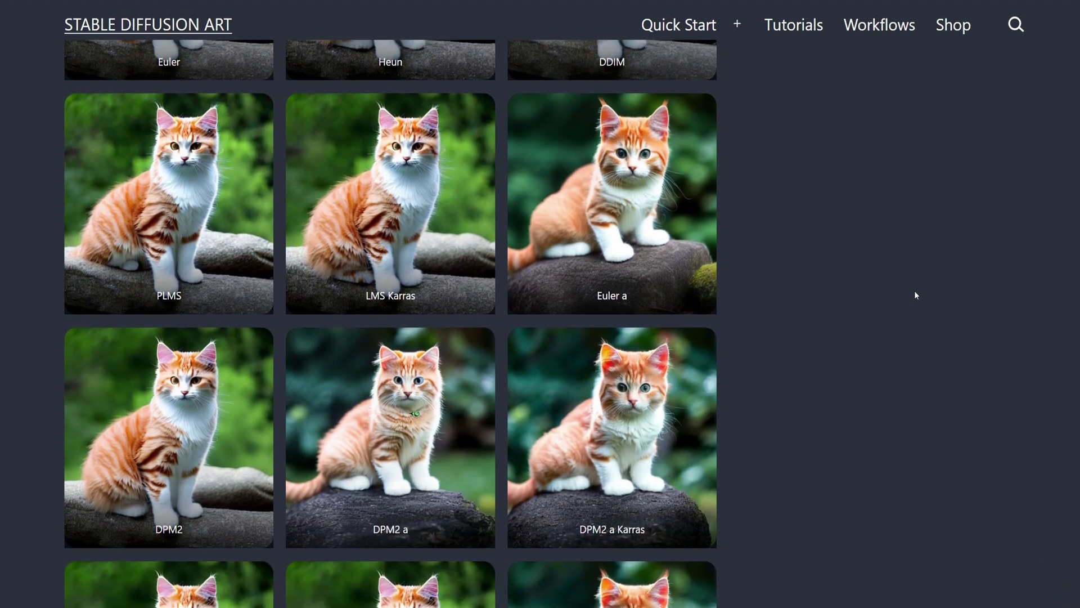
scroll(916, 294, down, 1)
scroll(916, 295, down, 1)
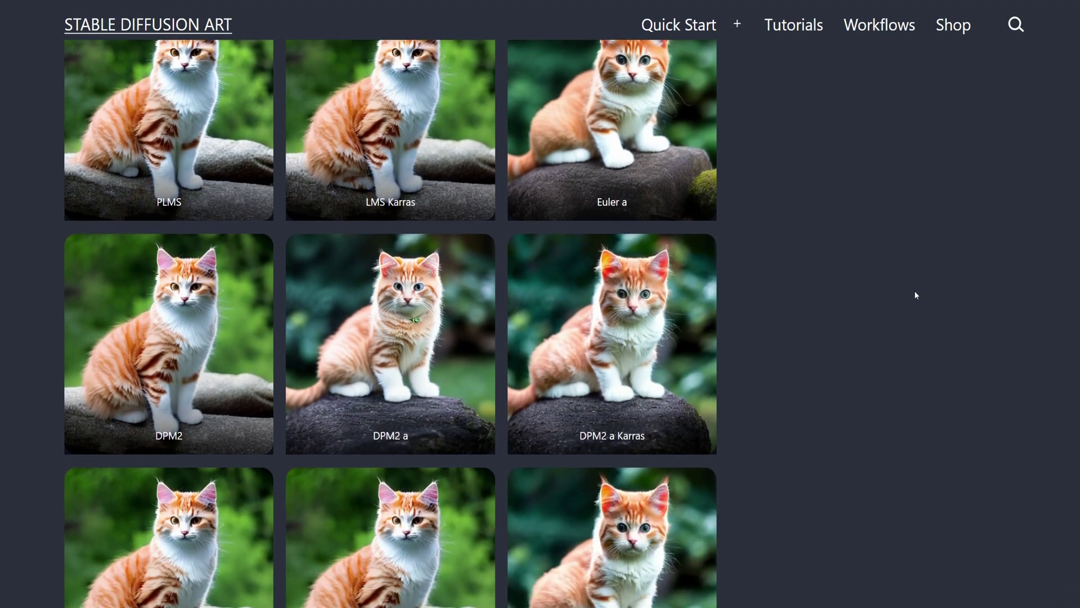
scroll(915, 292, down, 4)
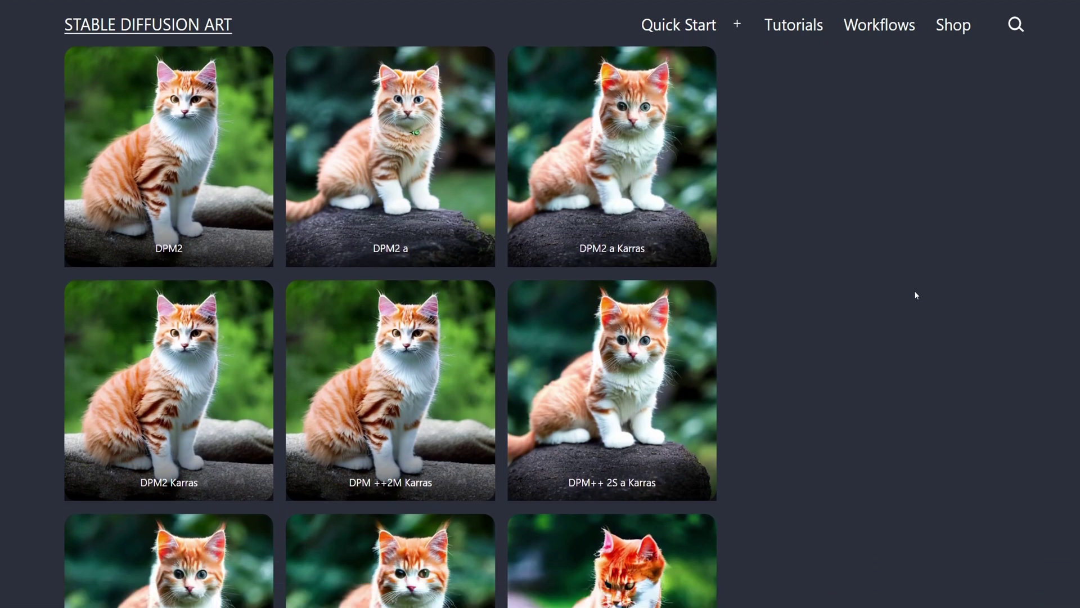
scroll(915, 295, down, 1)
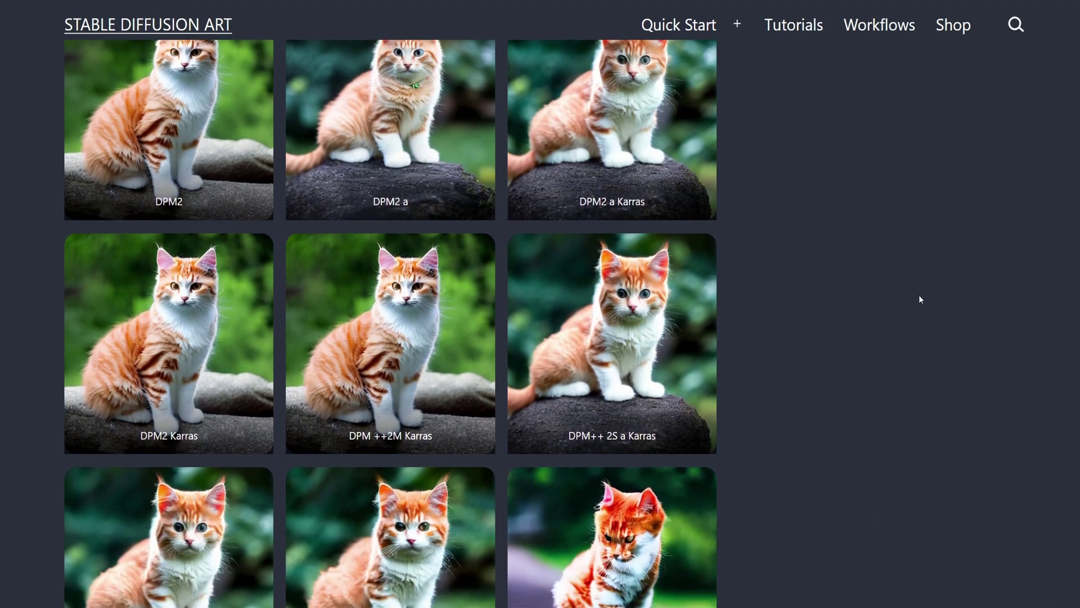
scroll(920, 298, down, 3)
scroll(924, 296, down, 2)
scroll(924, 297, down, 3)
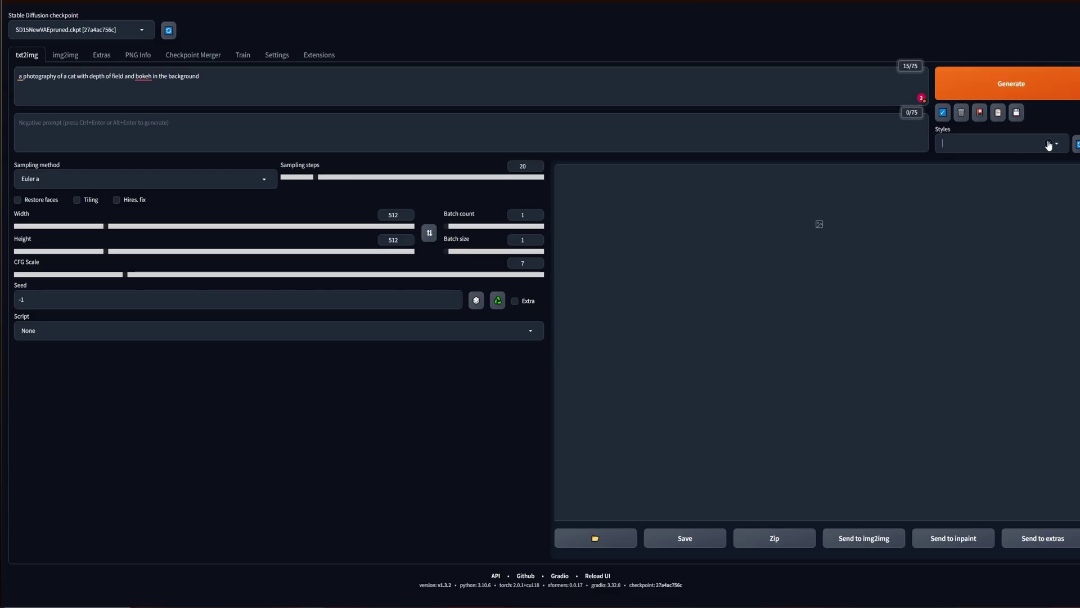
- Generate a cat image, then regenerate it with the DPM++ SDE sampler and view it full size
click(1052, 77)
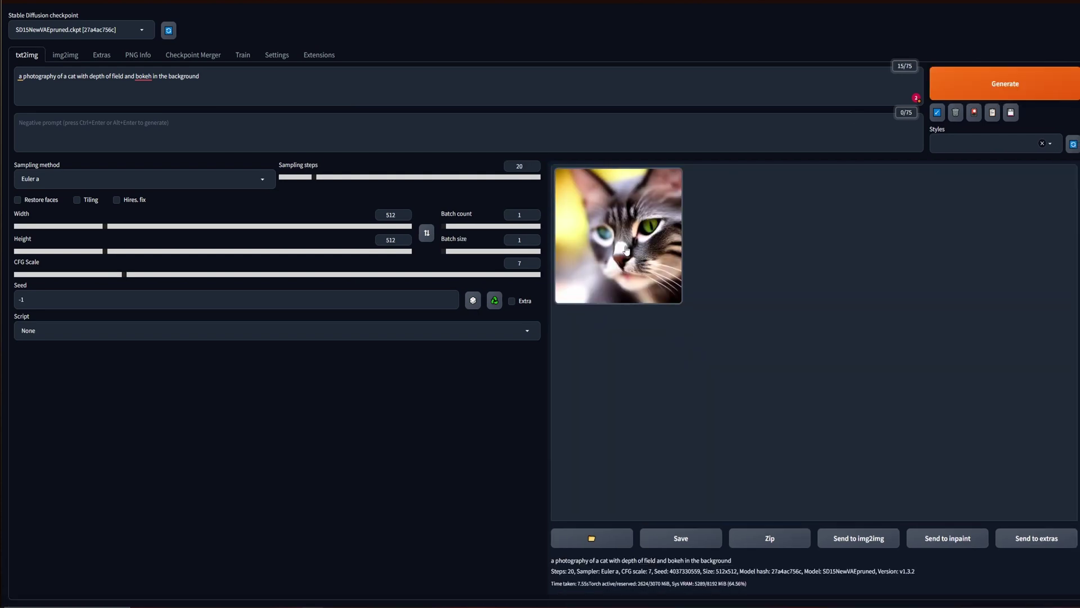
click(626, 250)
click(141, 179)
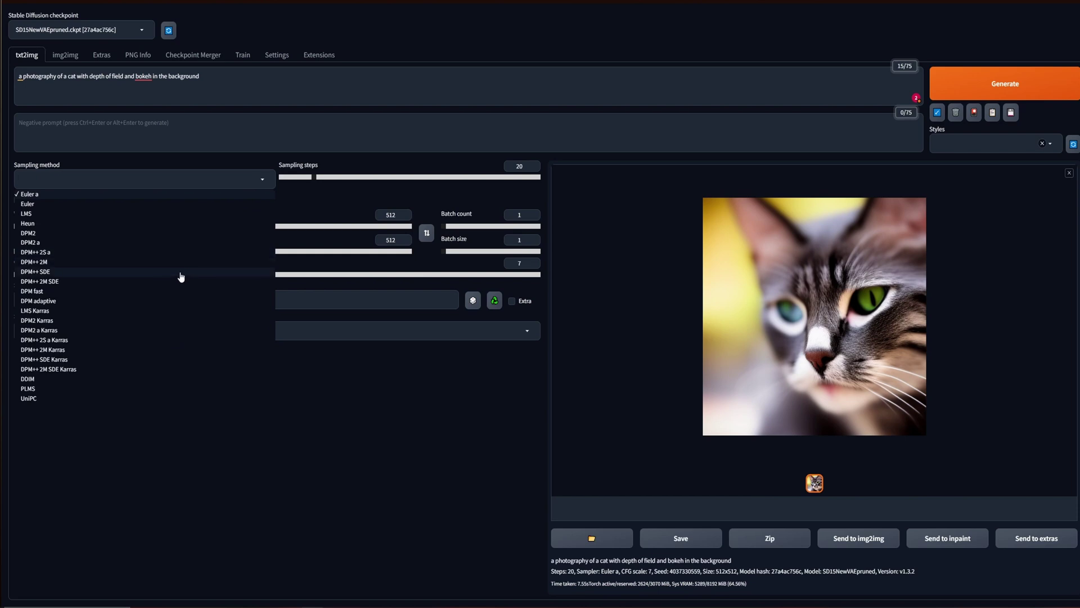
click(181, 277)
click(1046, 84)
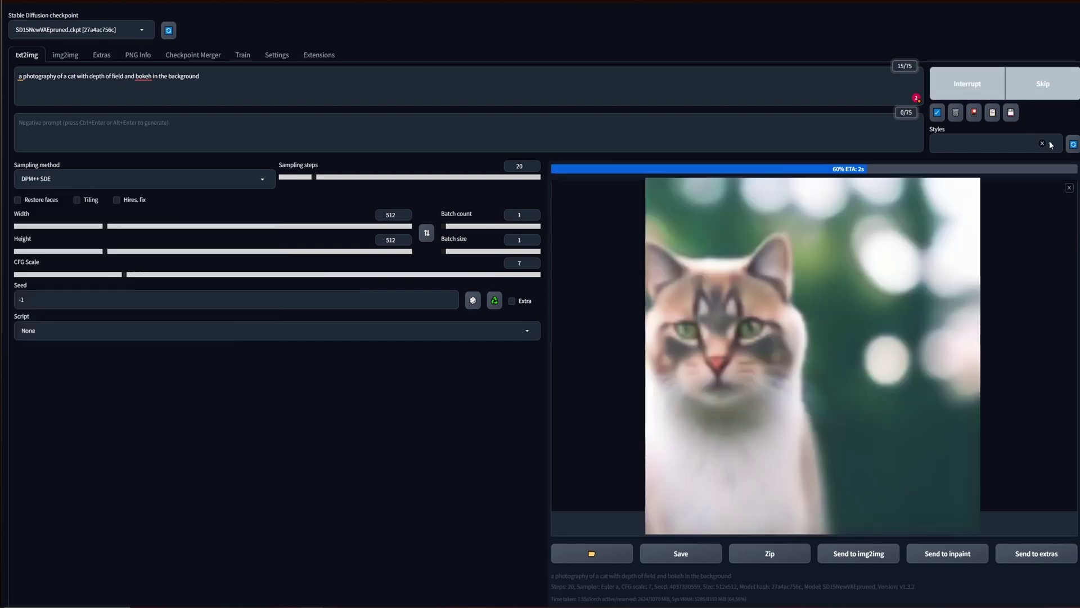
click(809, 289)
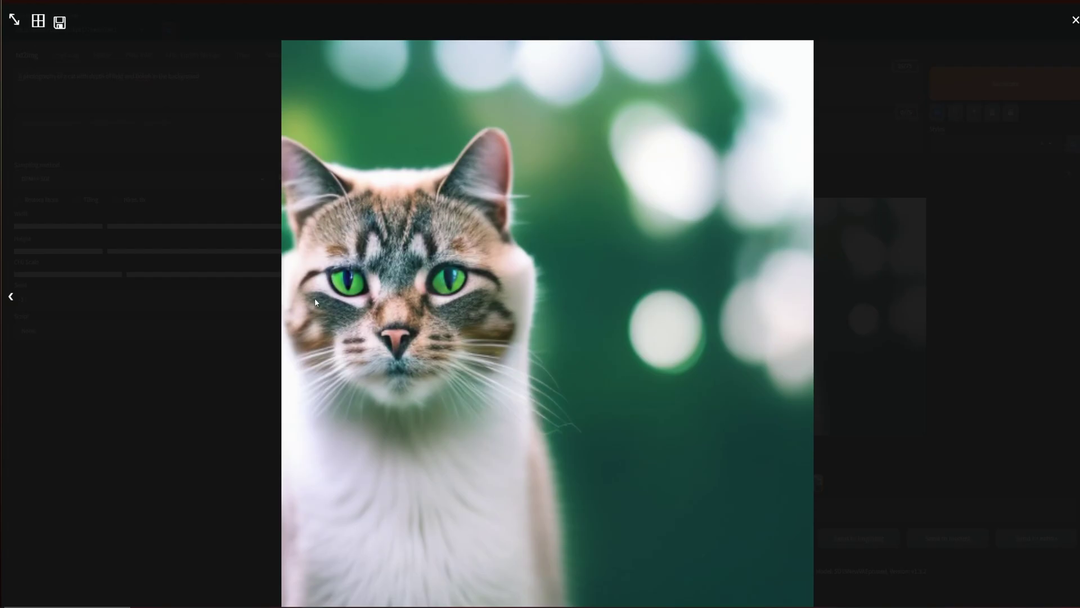
click(957, 283)
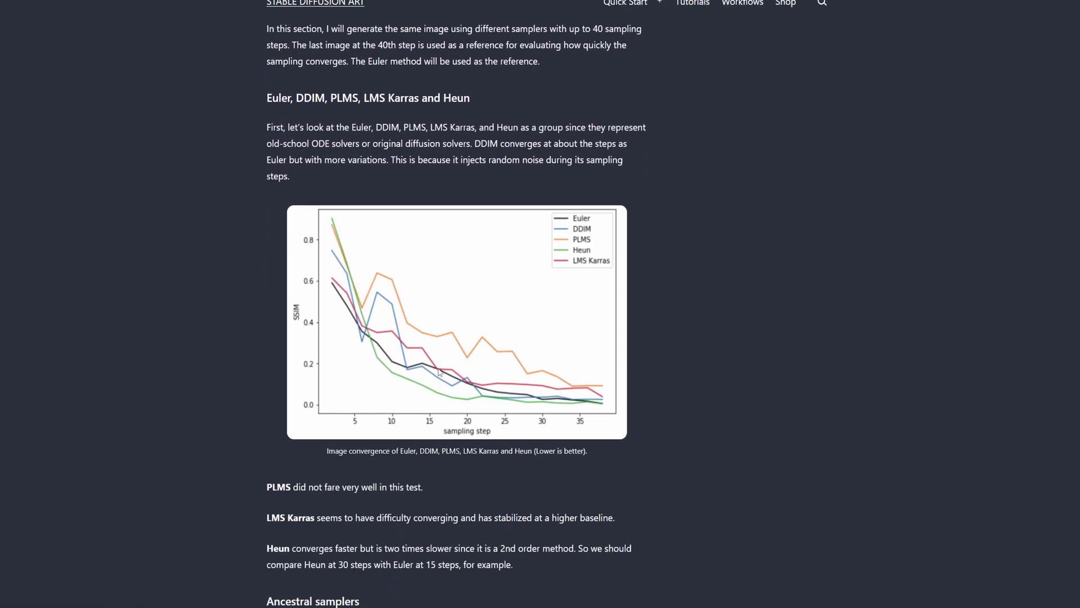
- Scroll the samplers article through the Euler, ancestral, DPM and DPM++ convergence charts
scroll(439, 371, down, 4)
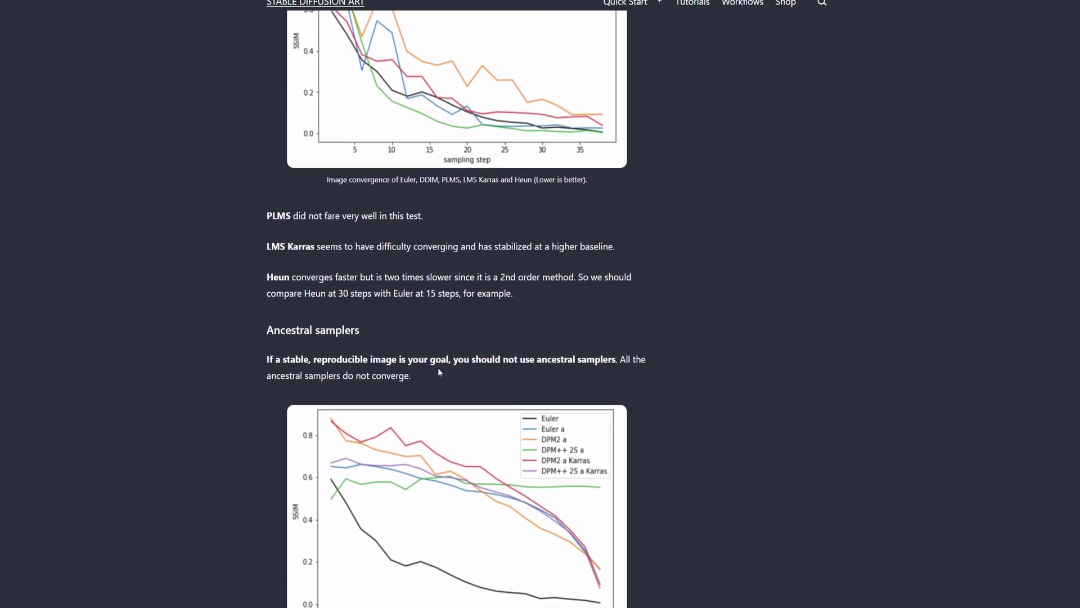
scroll(439, 371, down, 5)
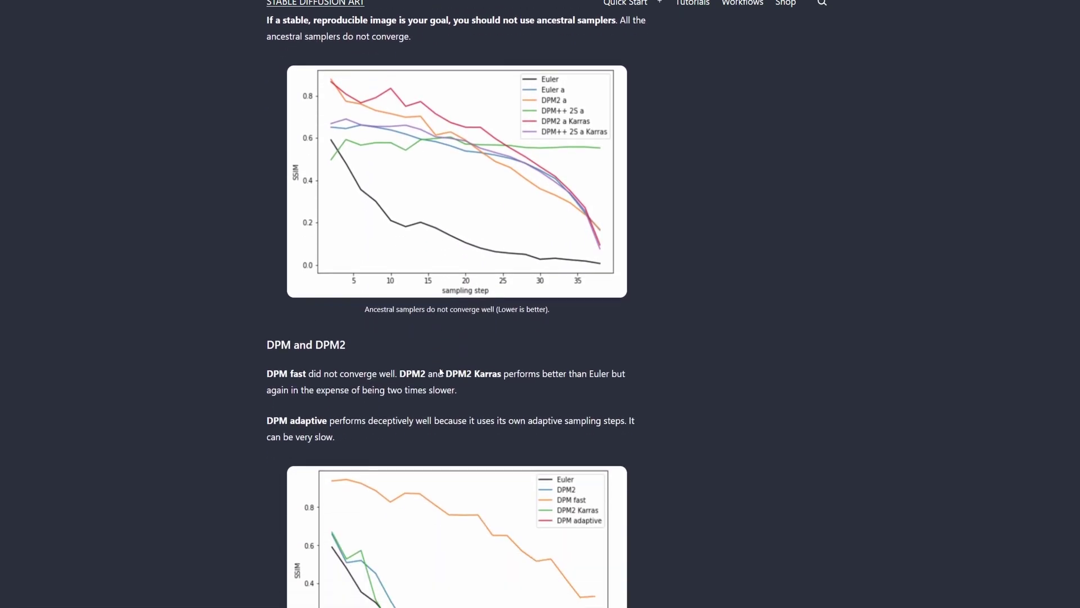
scroll(441, 371, down, 6)
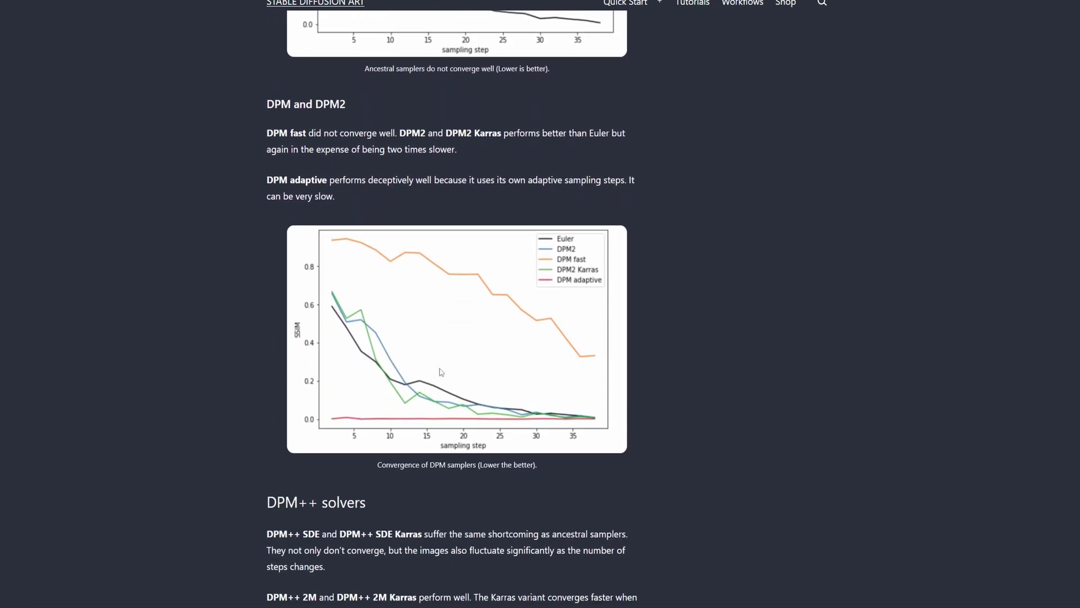
scroll(442, 369, down, 4)
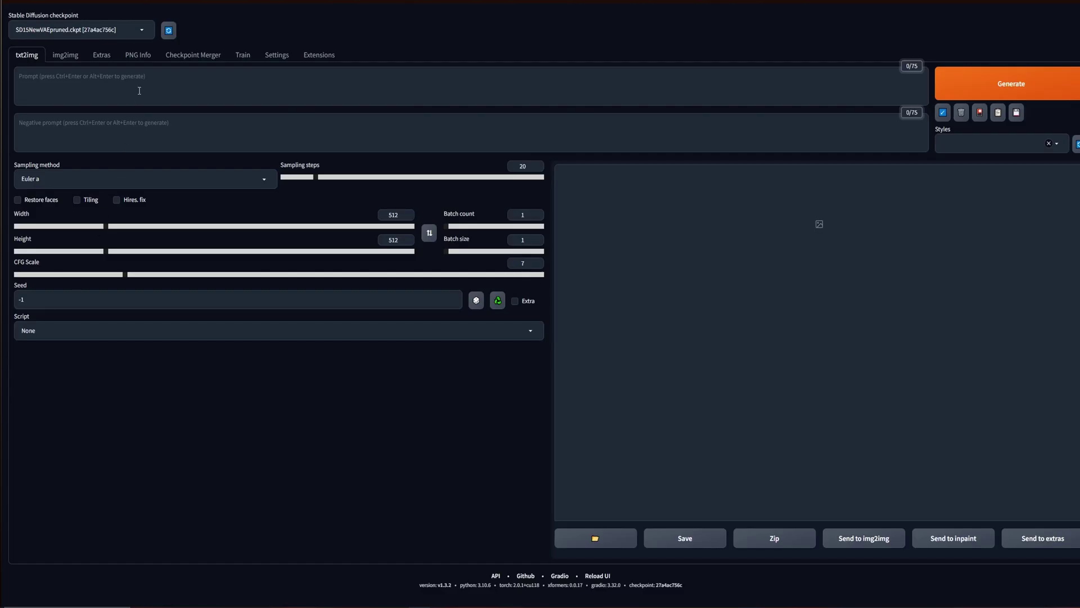
- Write the new prompt 'a photography of a cat with depth of field'
click(139, 91)
text(a p)
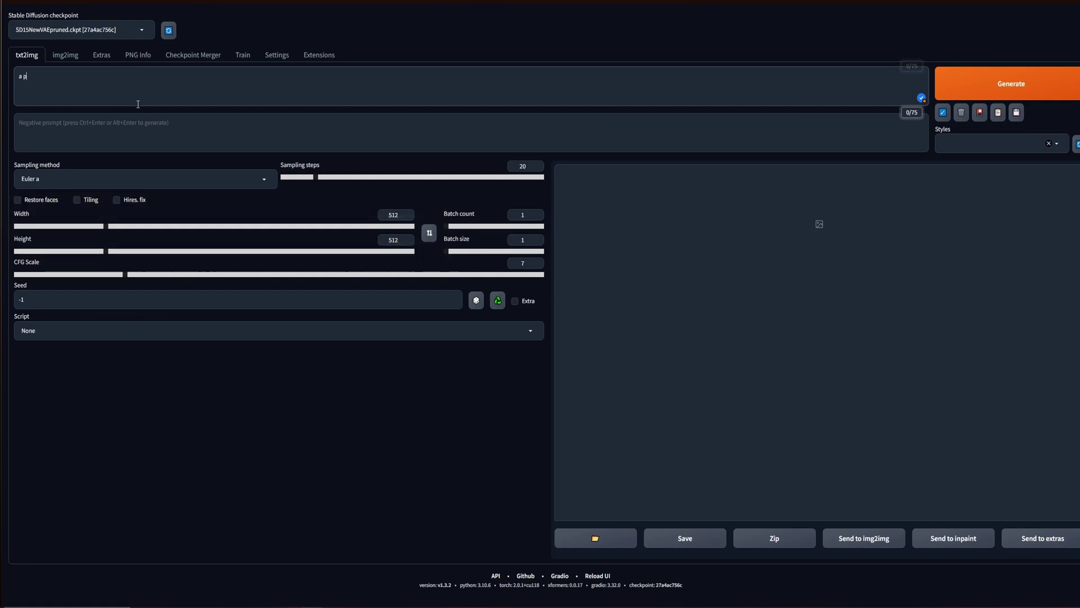
text(icture of a cat )
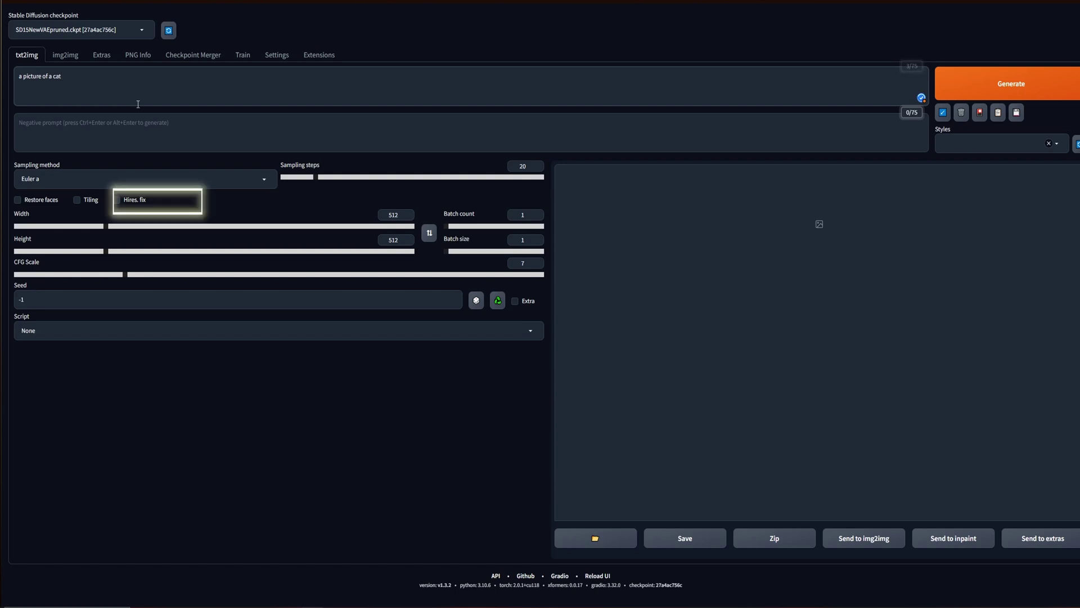
text(with depth of field)
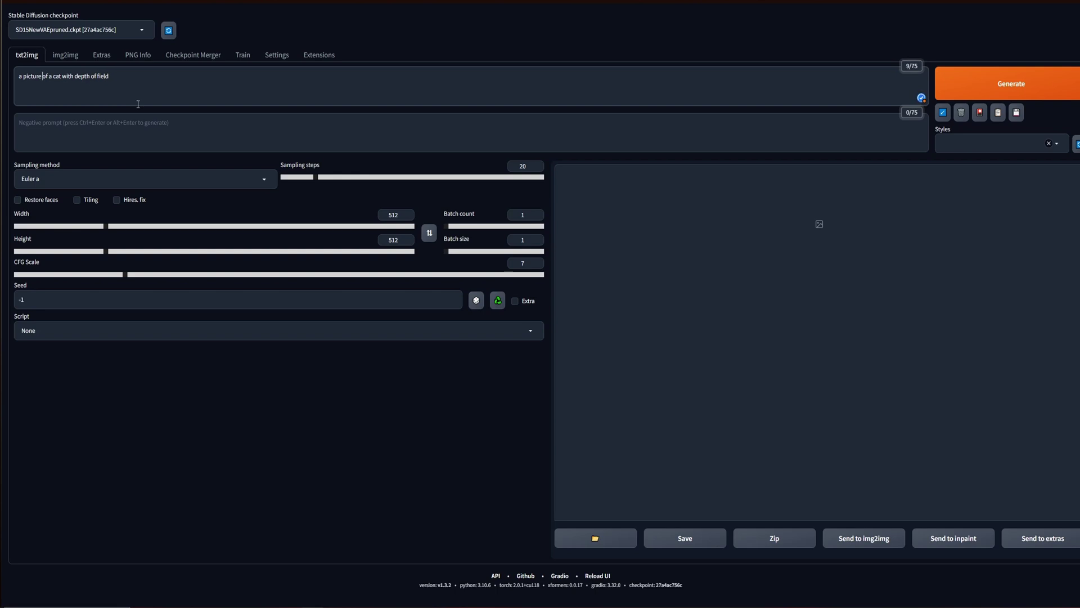
text(hotography)
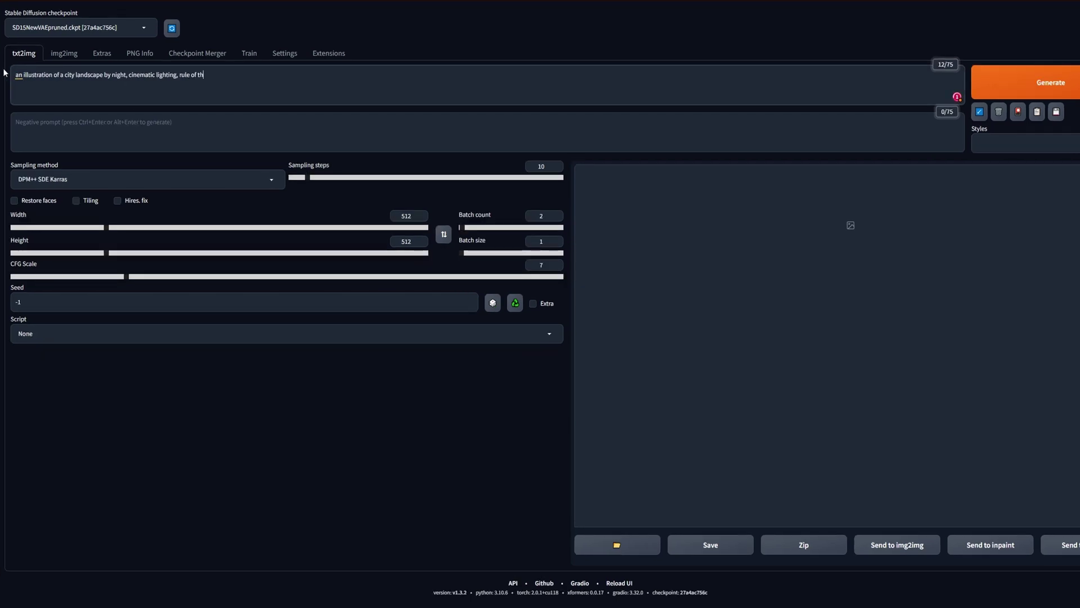
- Finish the city prompt with 'composition', enable Hires. fix with Latent (nearest), batch count 1, lower CFG, and generate
text(composition)
key(ctrl+Return)
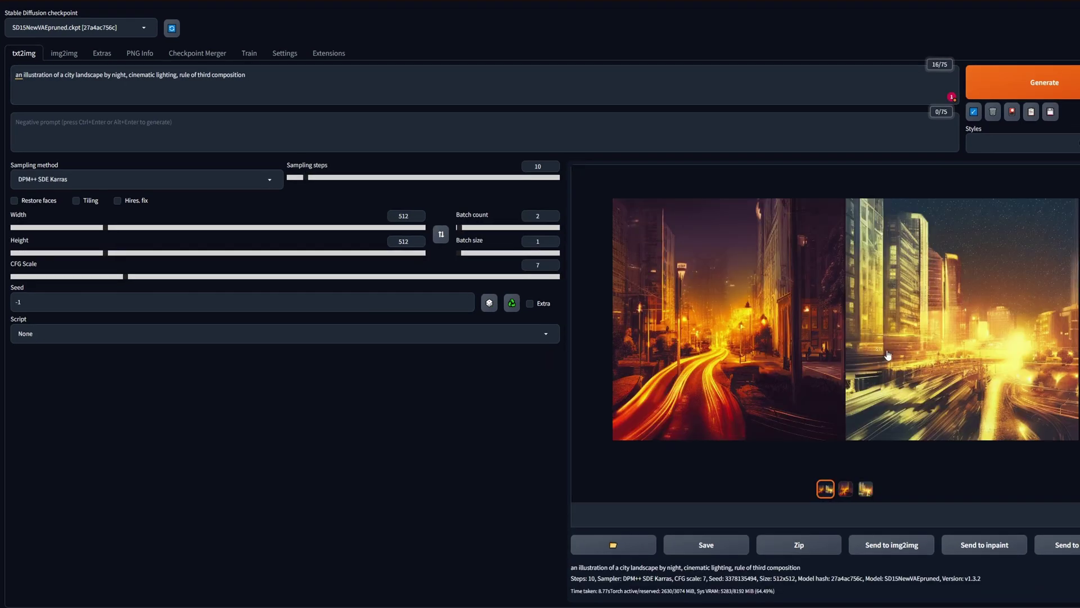
click(117, 200)
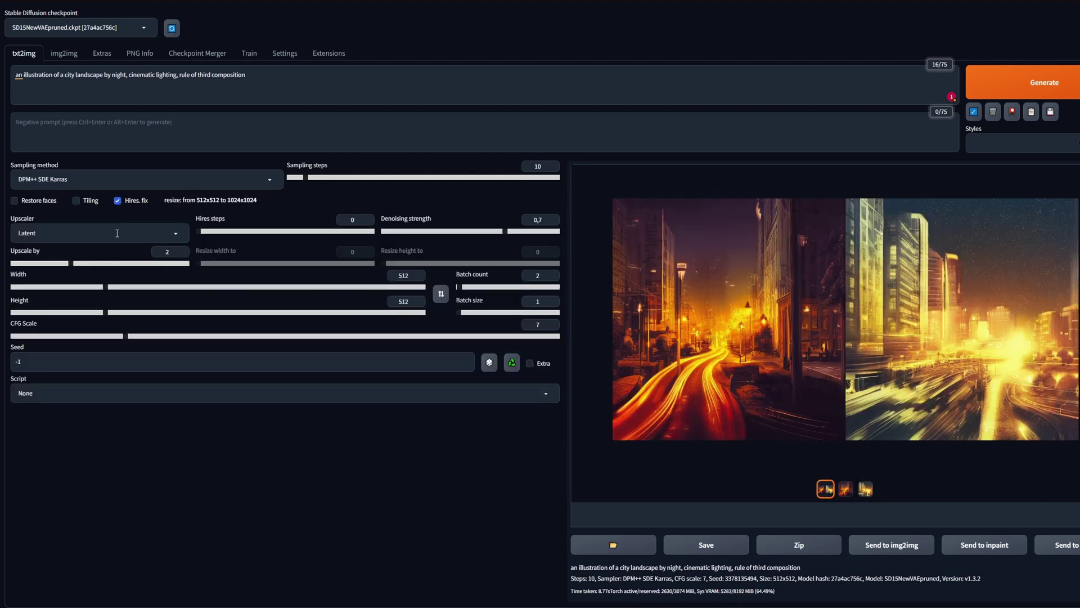
click(117, 233)
click(86, 290)
click(555, 278)
drag(125, 336, 67, 336)
key(ctrl+Return)
key(alt+Tab)
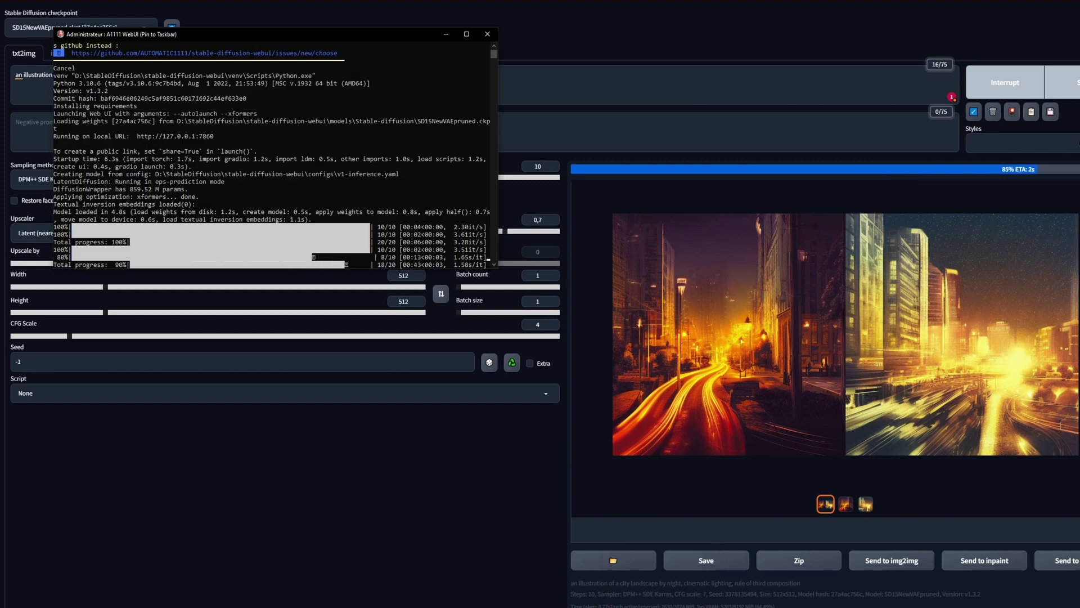
key(alt+Tab)
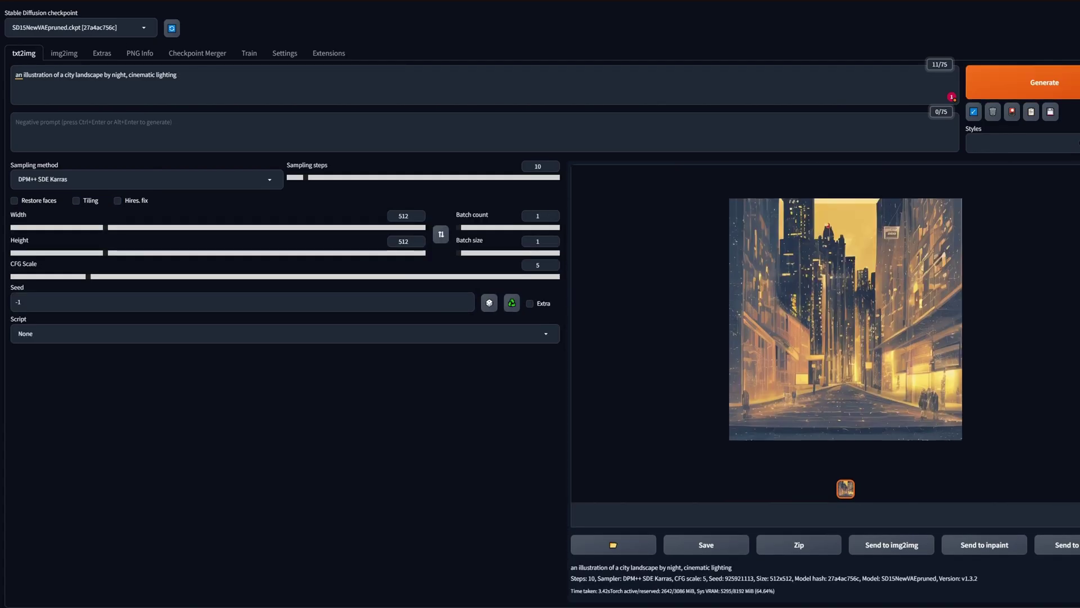
- Add 'in watercolour' after 'illustration' in the prompt and generate the watercolour city image
click(54, 75)
text(in watercolor)
key(ctrl+Return)
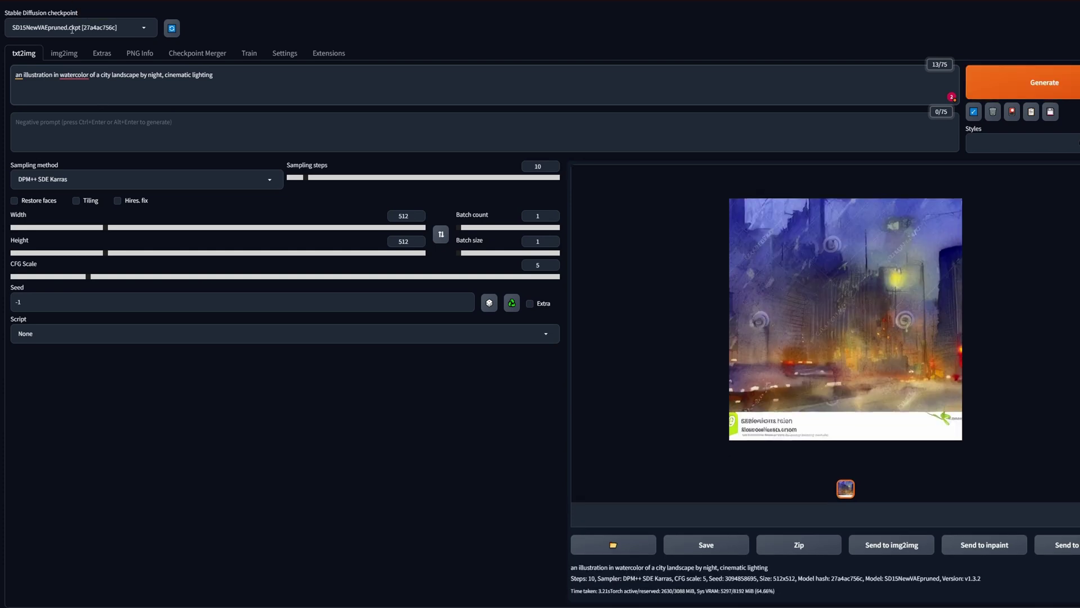
click(74, 75)
click(84, 141)
key(ctrl+Return)
- Start the prompt with 'a photography', remove the comma after DSLR, and generate the DSLR city photo
drag(92, 75, 21, 77)
text(a photography)
key(ctrl+Return)
click(17, 75)
click(133, 90)
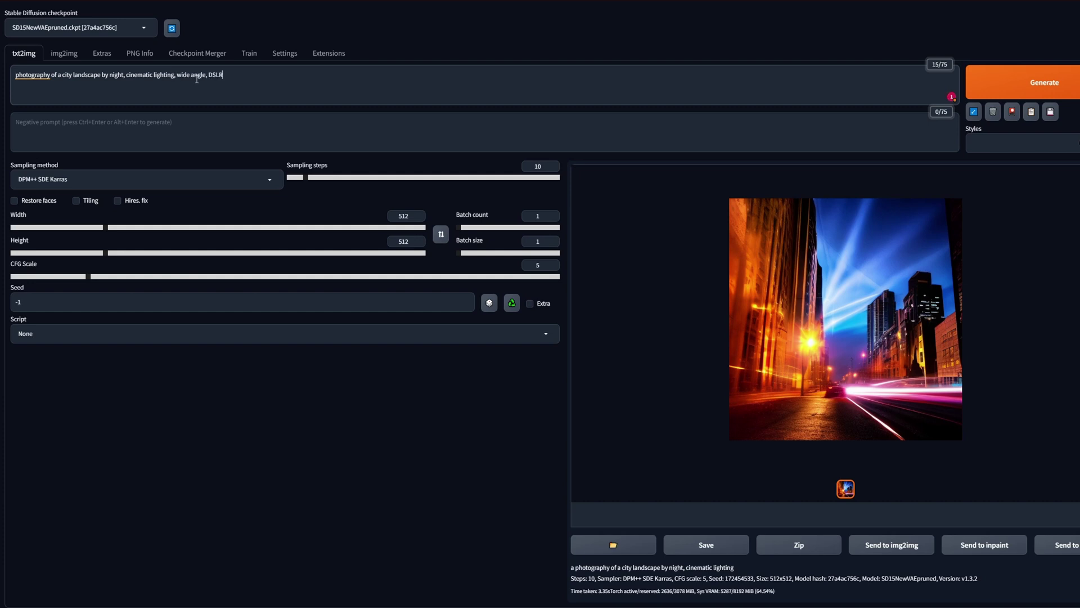
key(BackSpace)
key(ctrl+Return)
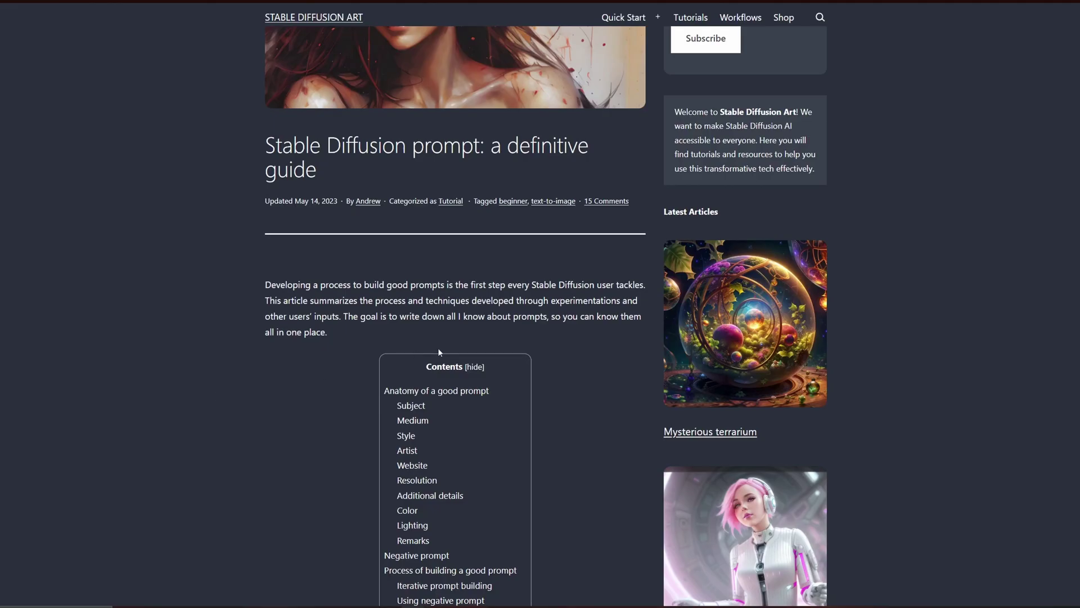
- Scroll the prompt guide from 'Anatomy of a good prompt' down to the Subject and Medium examples
scroll(433, 347, down, 10)
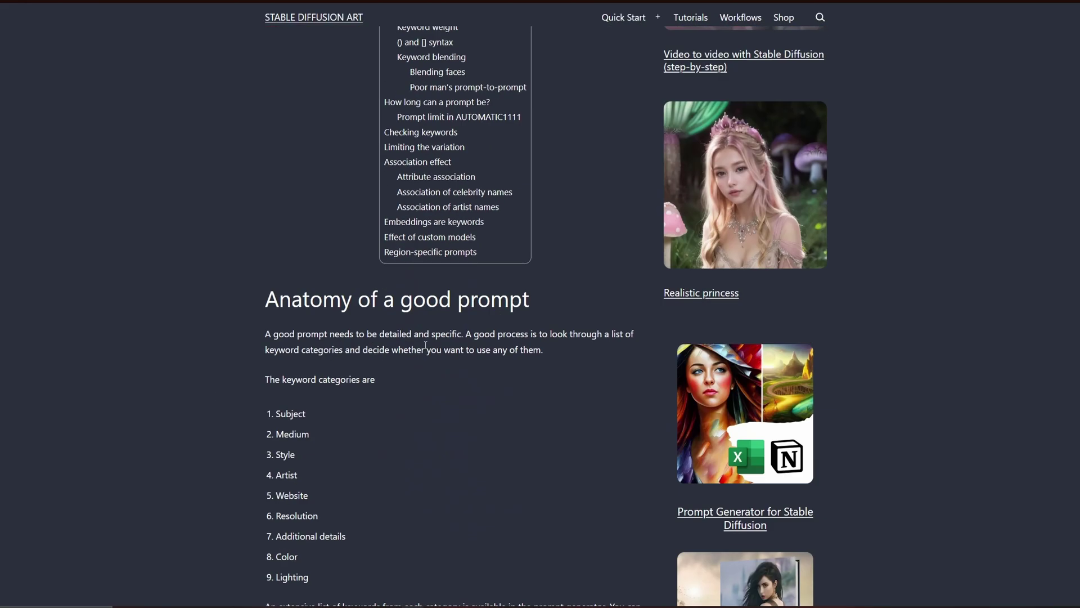
scroll(425, 346, down, 10)
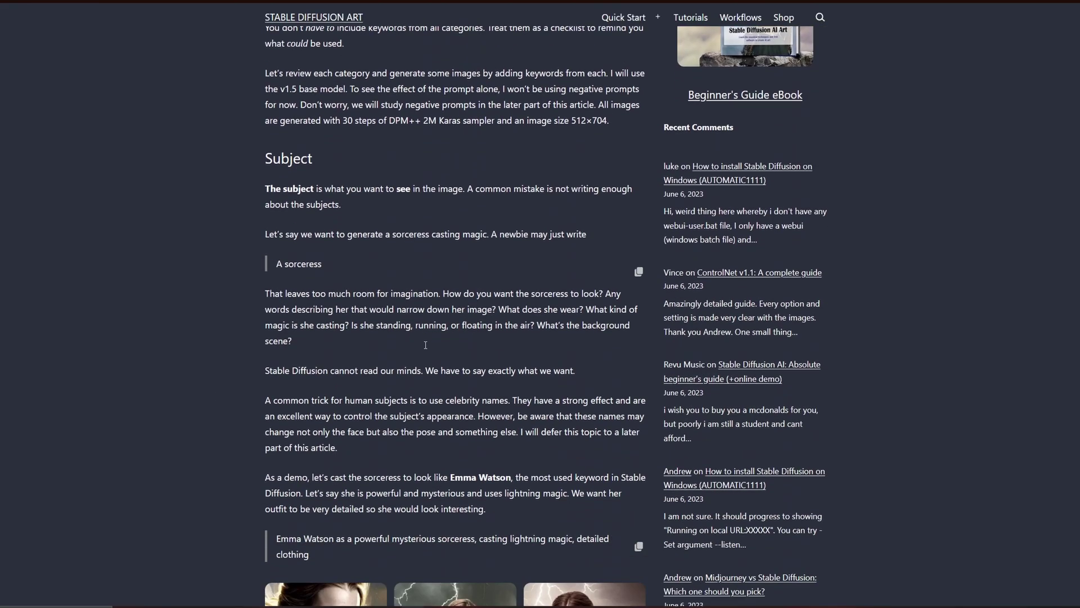
scroll(426, 345, down, 4)
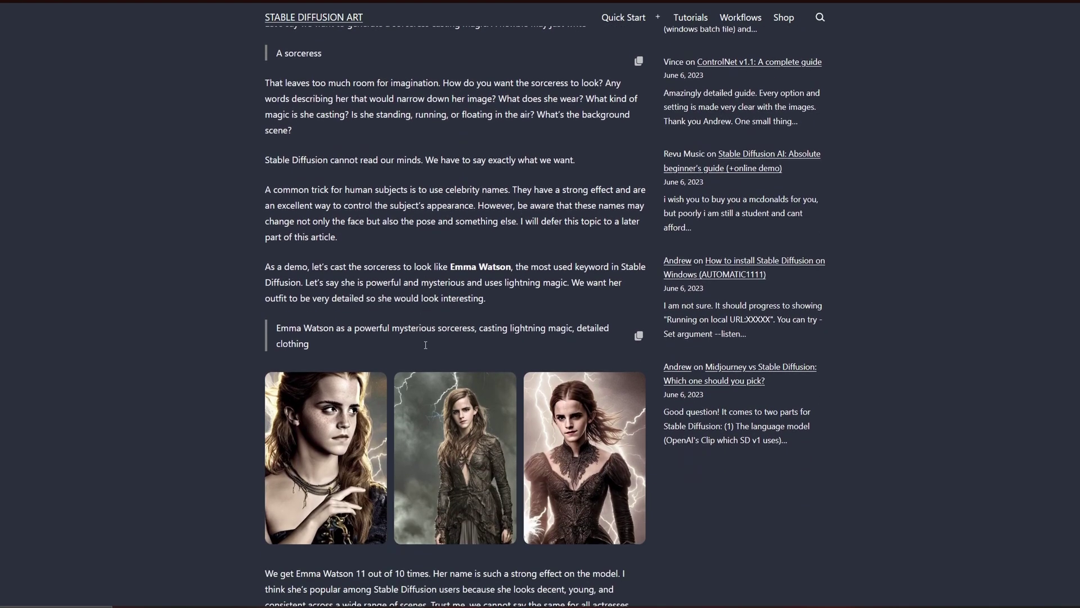
scroll(426, 345, down, 8)
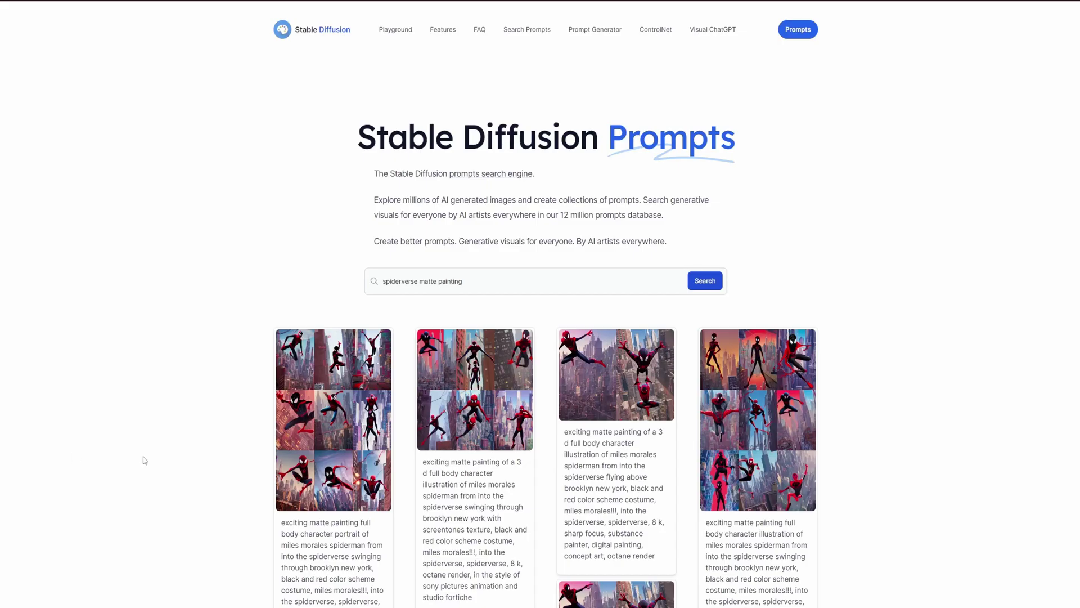
- Scroll through the 'spiderverse matte painting' prompt search results
scroll(144, 461, down, 8)
scroll(145, 460, down, 3)
scroll(145, 458, up, 10)
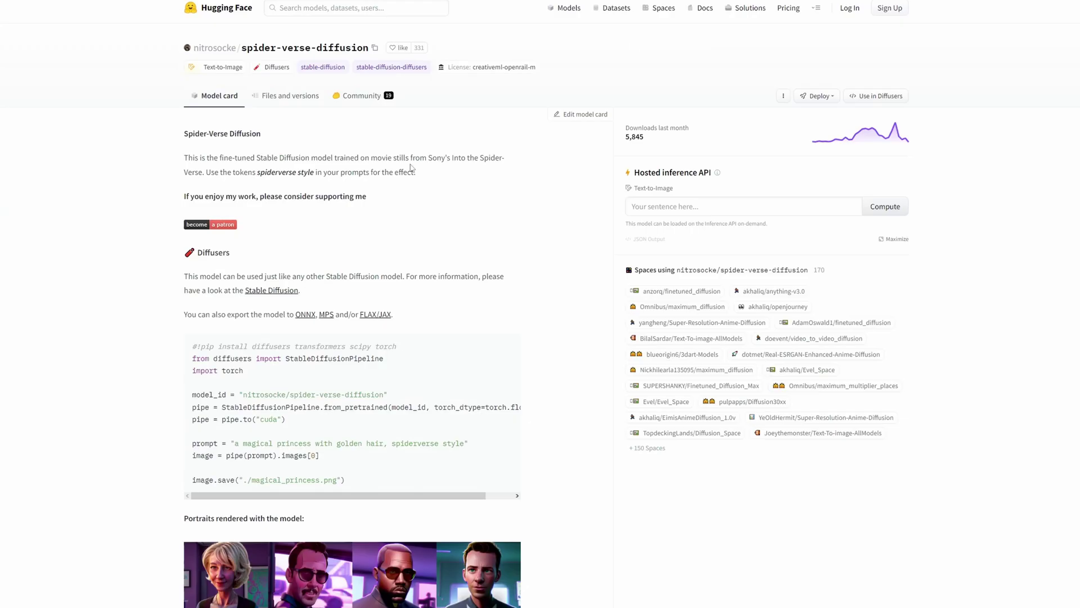
- Scroll down the r/StableDiffusion models list to the linked model sample images and Civitai gallery
scroll(411, 167, down, 6)
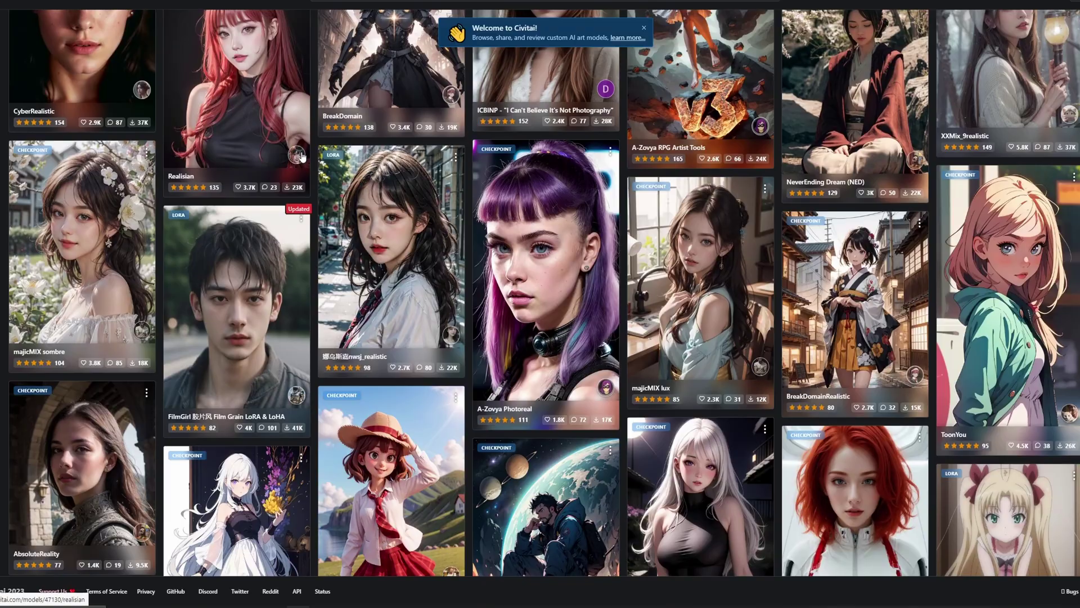
scroll(302, 172, down, 4)
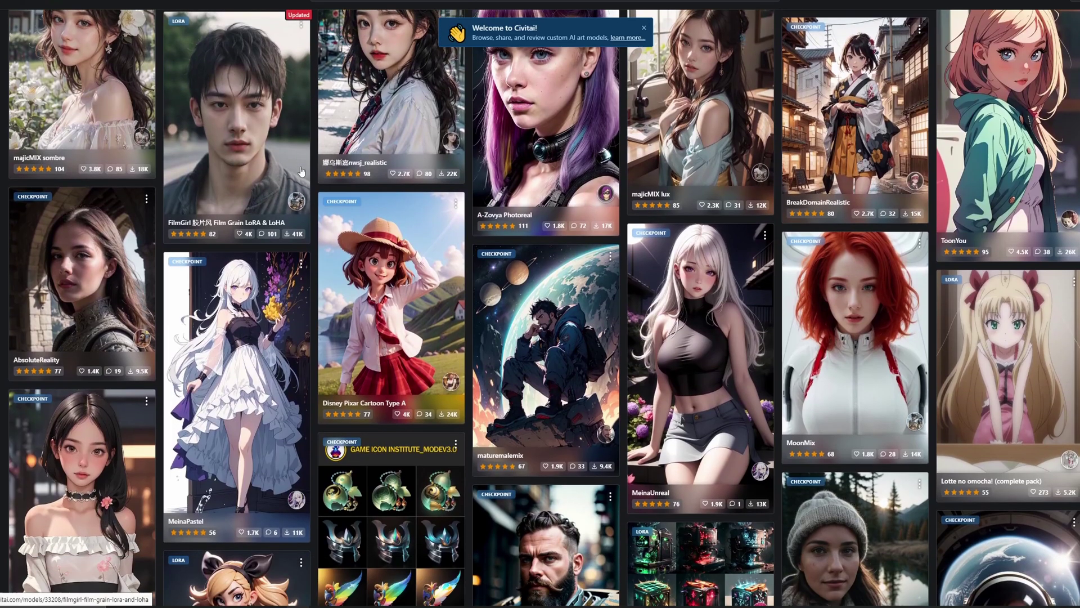
- Scroll through Civitai's checkpoint and LoRA model cards, then reach the article's Deliberate v2 section
scroll(302, 172, down, 5)
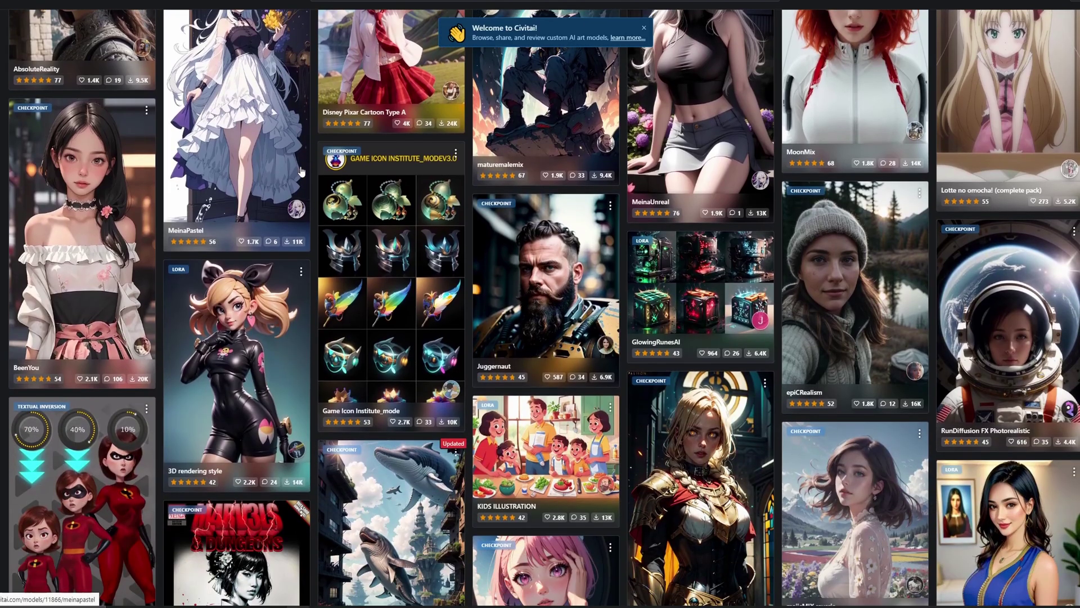
scroll(303, 175, down, 3)
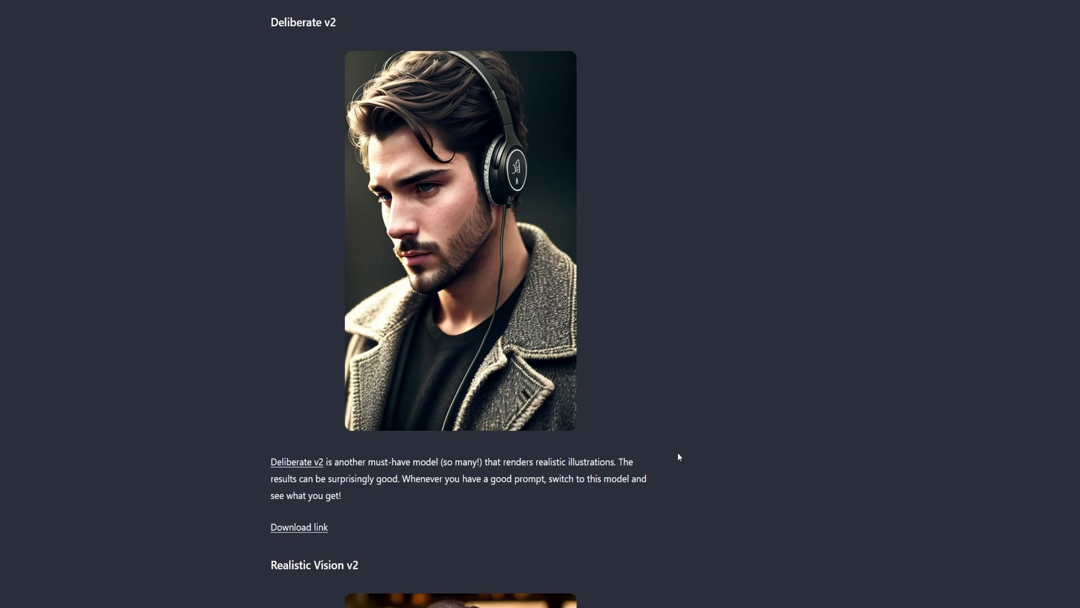
scroll(678, 457, down, 3)
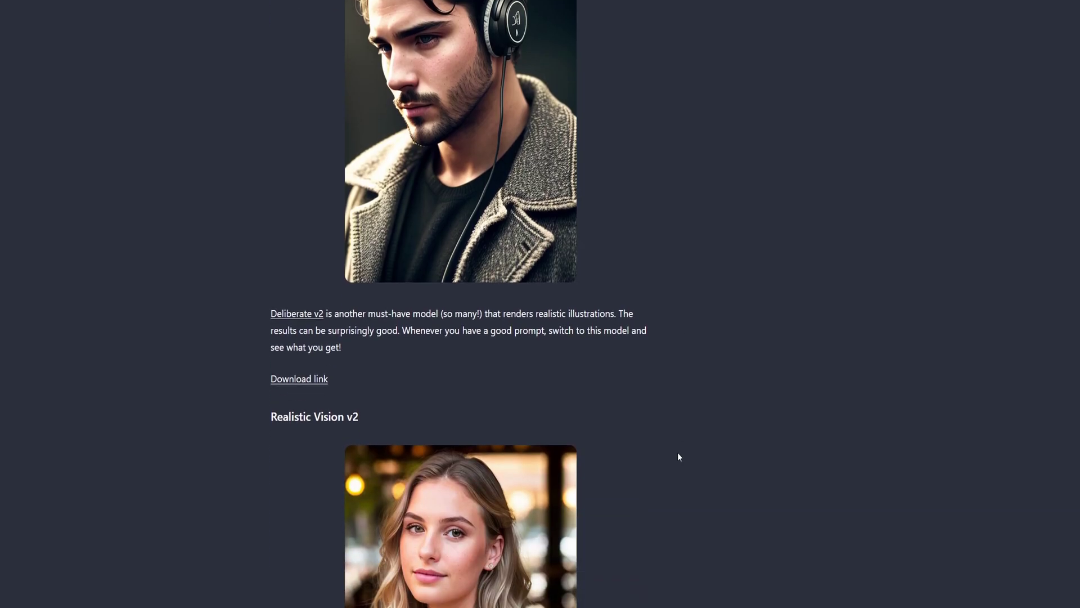
- Scroll through the recommended models and install notes, stepping to the next Elixir example image
scroll(678, 457, down, 7)
scroll(679, 457, down, 6)
scroll(128, 436, down, 9)
scroll(128, 442, down, 15)
scroll(128, 443, down, 3)
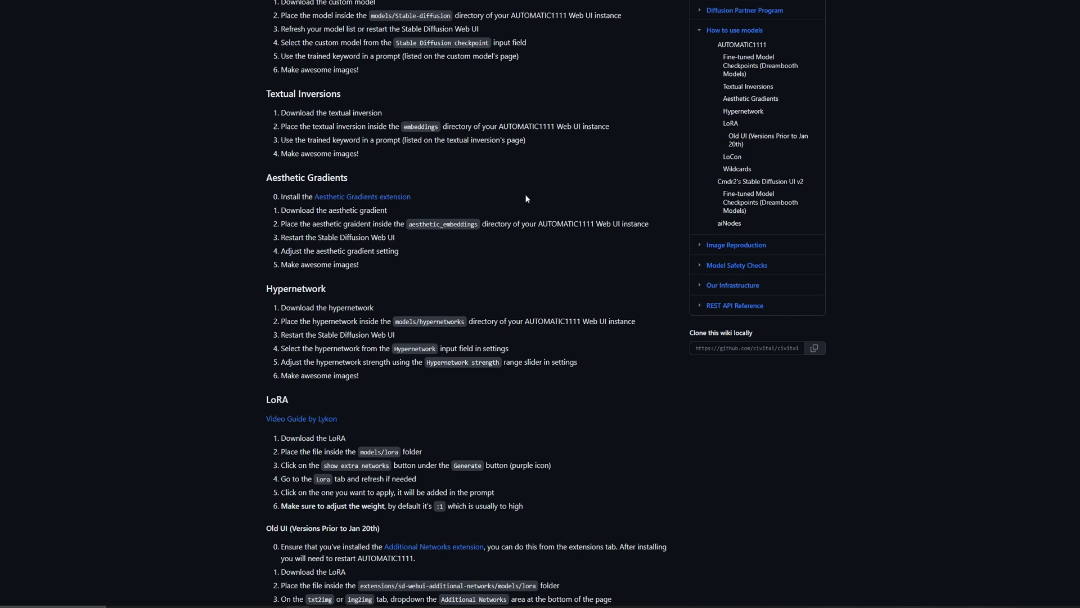
scroll(526, 199, down, 3)
scroll(526, 197, up, 8)
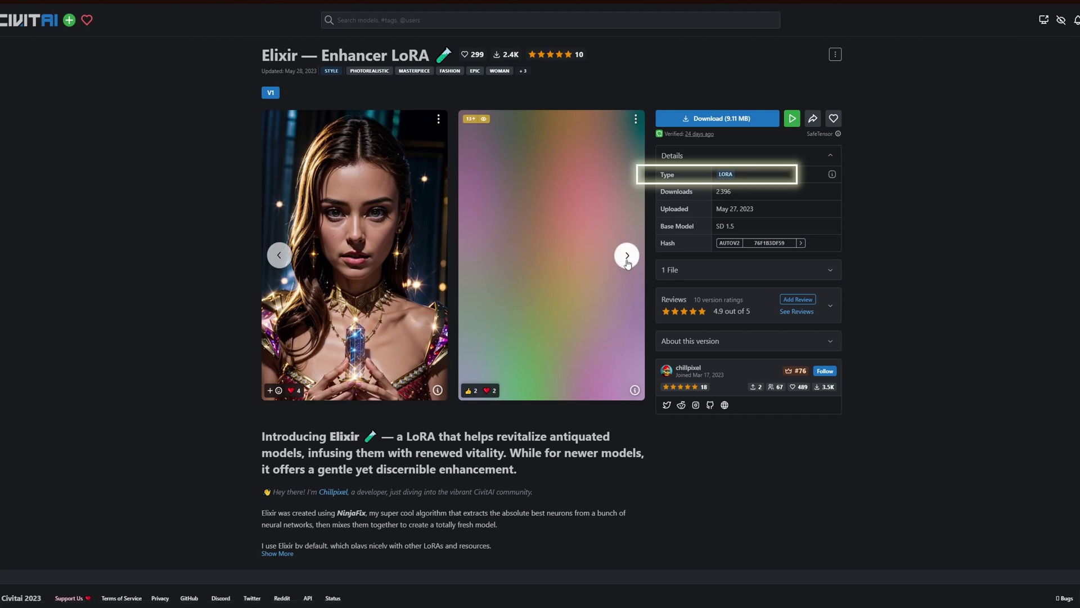
click(627, 256)
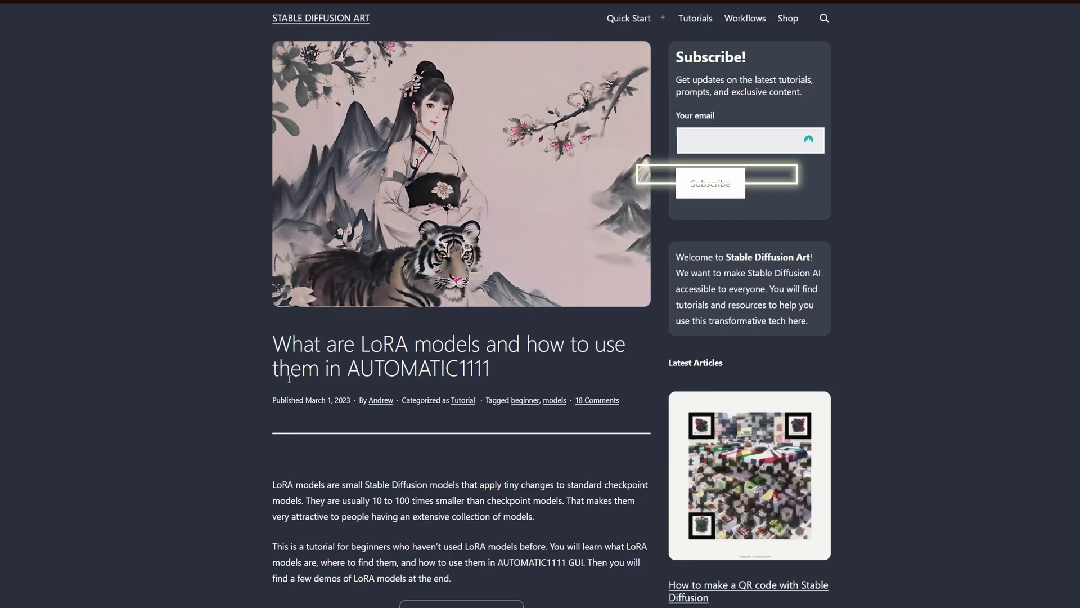
scroll(454, 342, down, 20)
- Scroll down to the F222 and Anything V3 merge example and enlarge its comparison image
scroll(453, 342, down, 20)
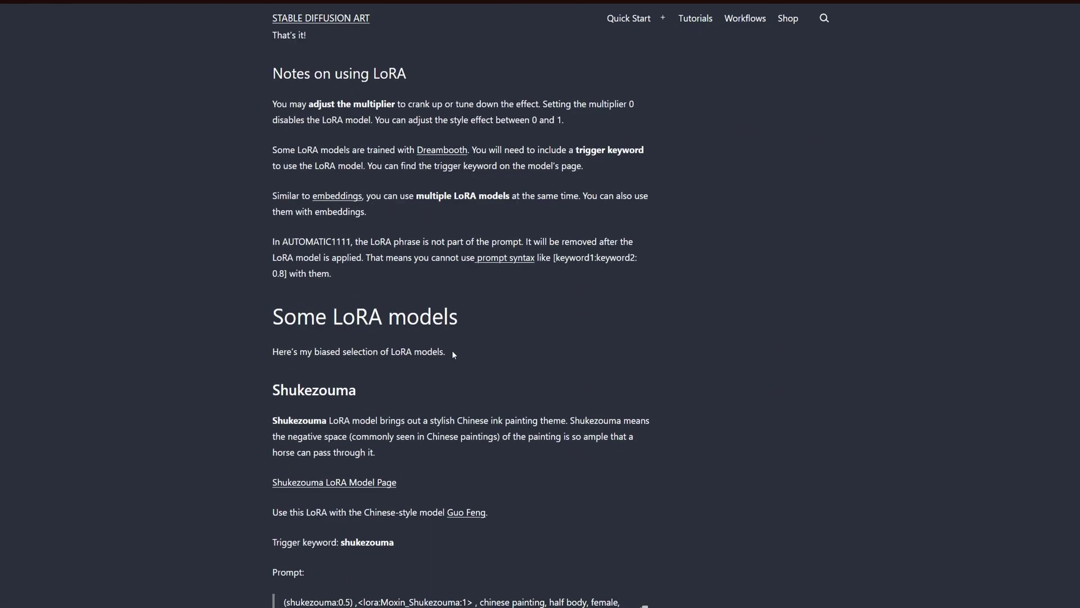
scroll(453, 364, down, 20)
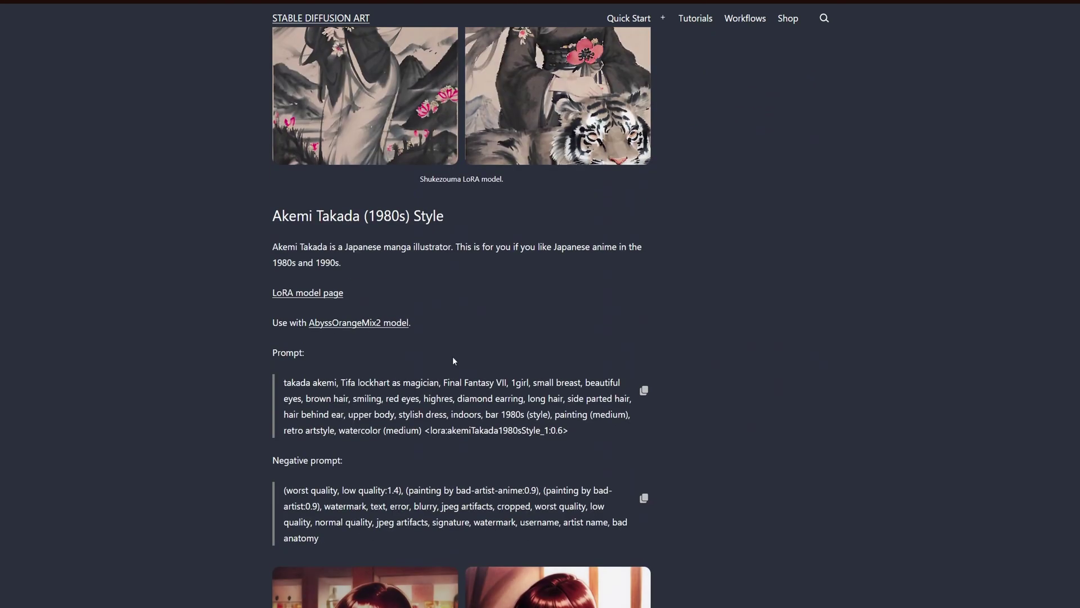
scroll(455, 358, down, 20)
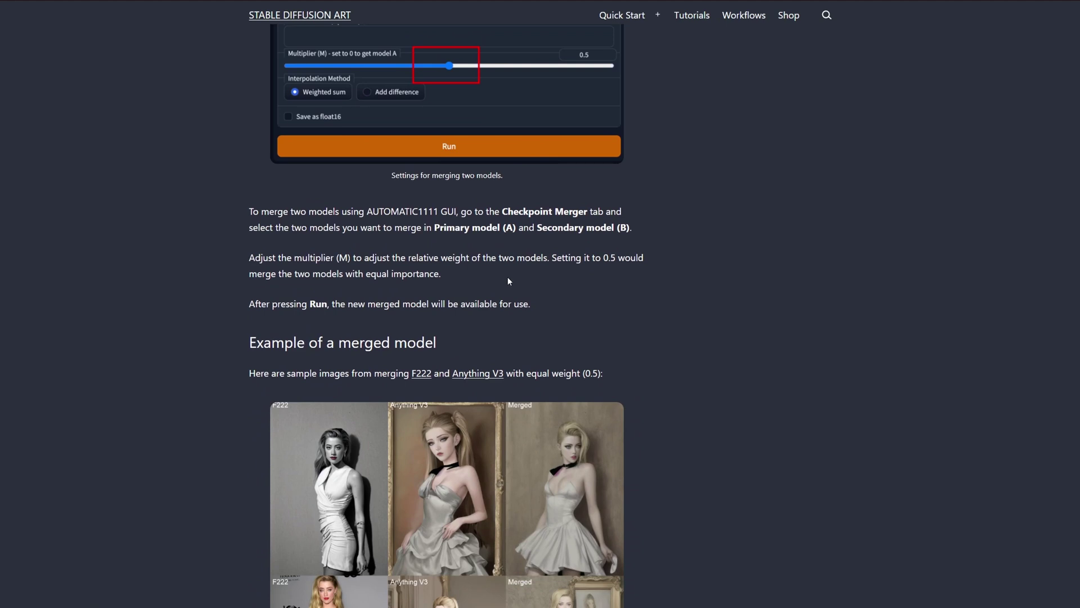
scroll(511, 281, down, 5)
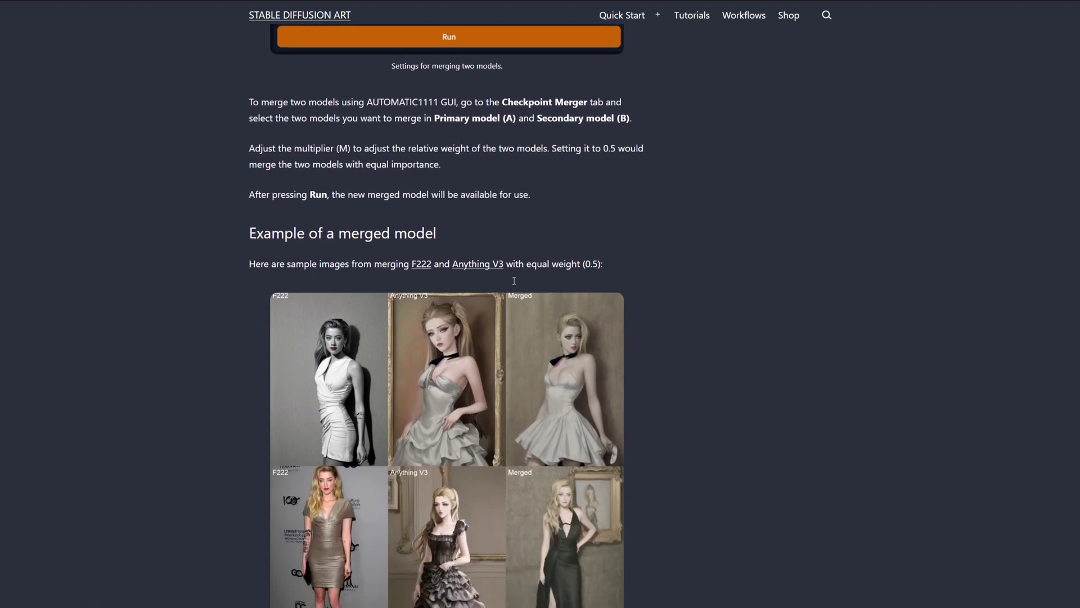
click(516, 287)
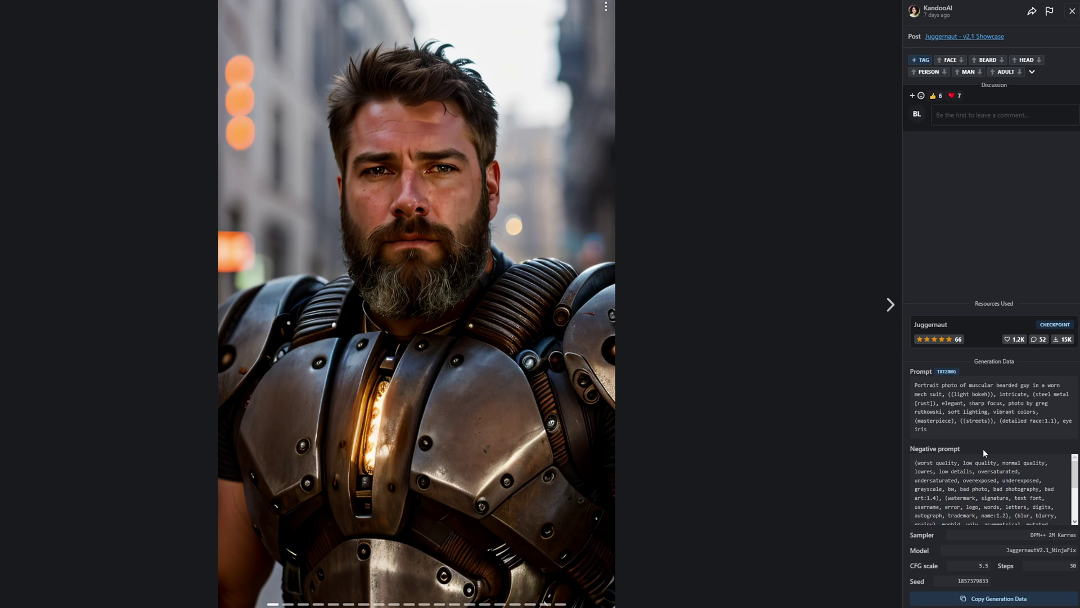
- Scroll the Juggernaut example's Generation Data panel and select its prompt text
scroll(995, 480, down, 5)
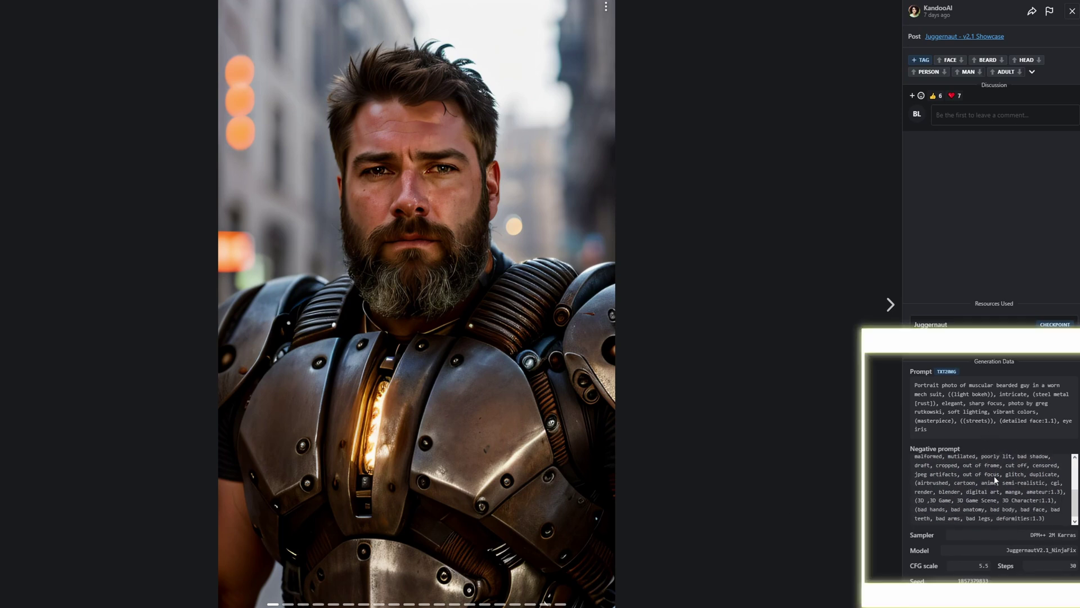
scroll(994, 480, up, 5)
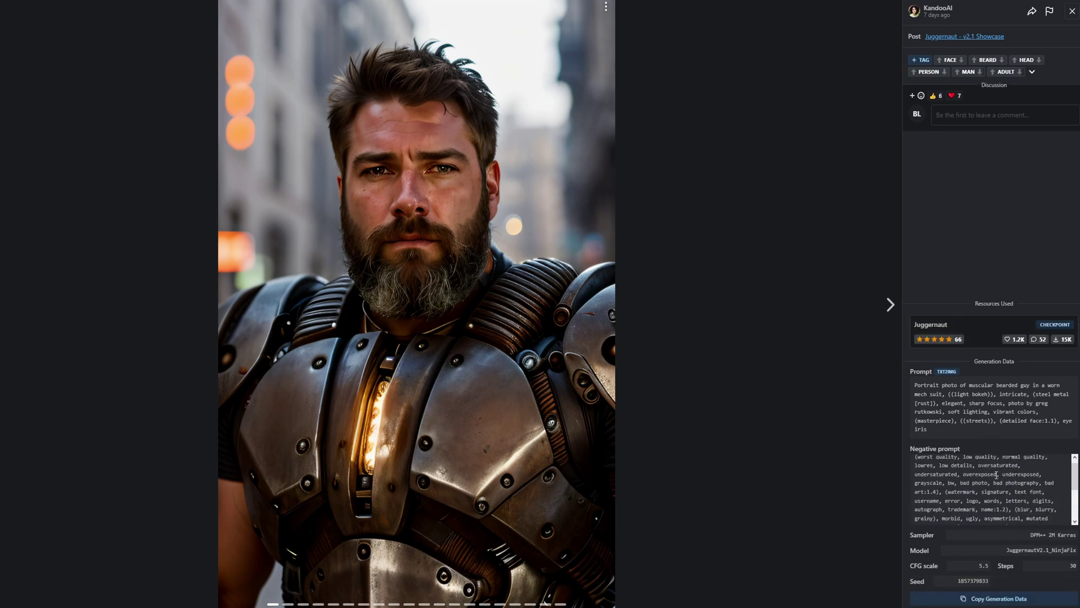
drag(969, 435, 891, 392)
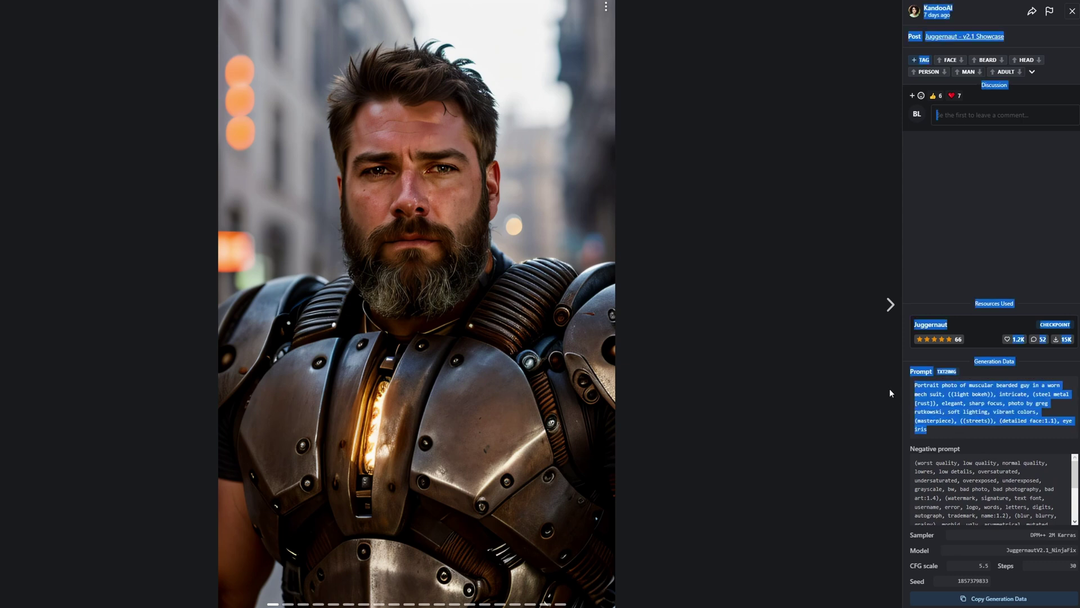
drag(938, 437, 913, 384)
click(940, 431)
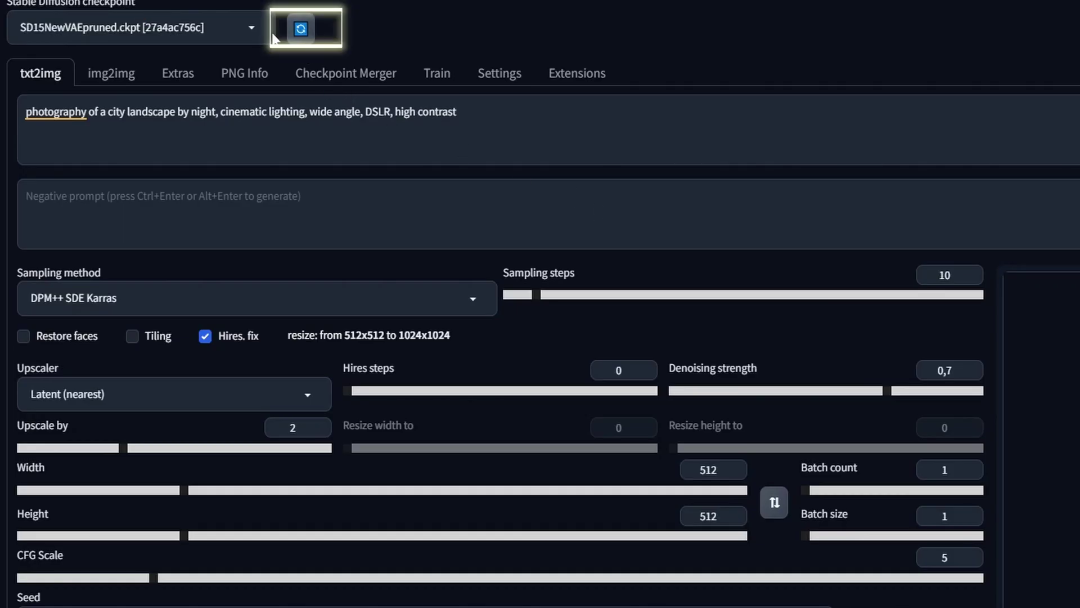
- Switch to the juggernaut_v2 checkpoint and replace the negative prompt with the long pasted list
click(252, 32)
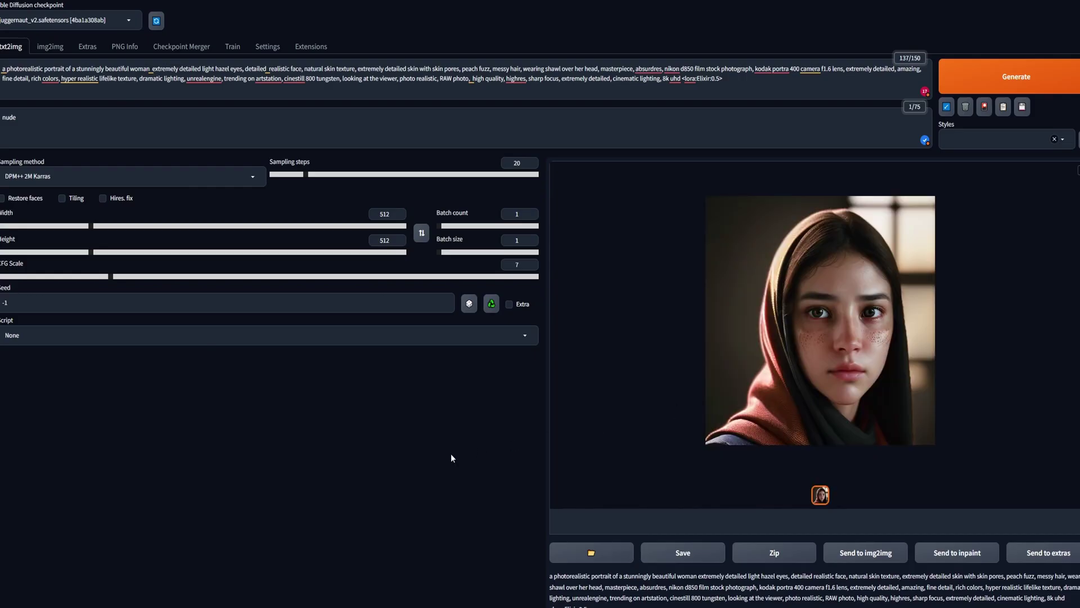
key(ctrl+a)
key(ctrl+v)
- Generate the woman portrait and inspect it full screen before closing the preview
click(1016, 79)
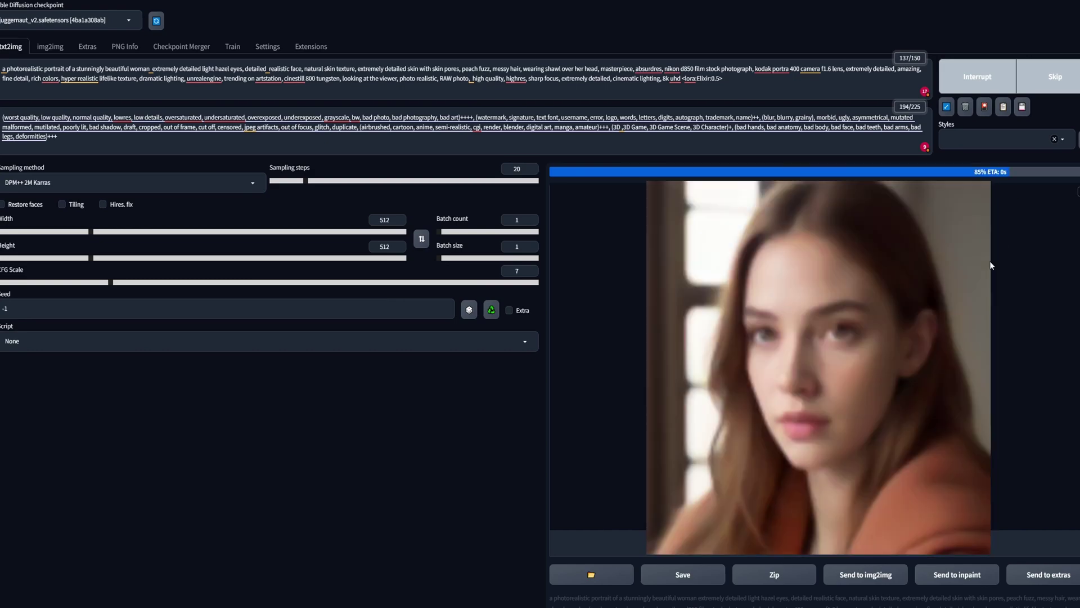
click(835, 337)
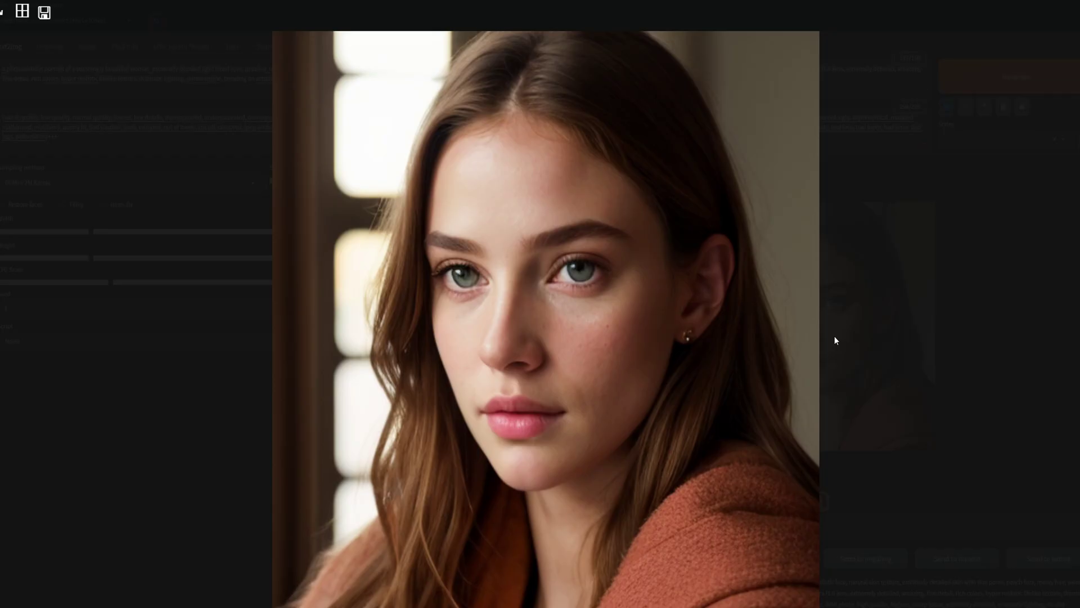
click(961, 243)
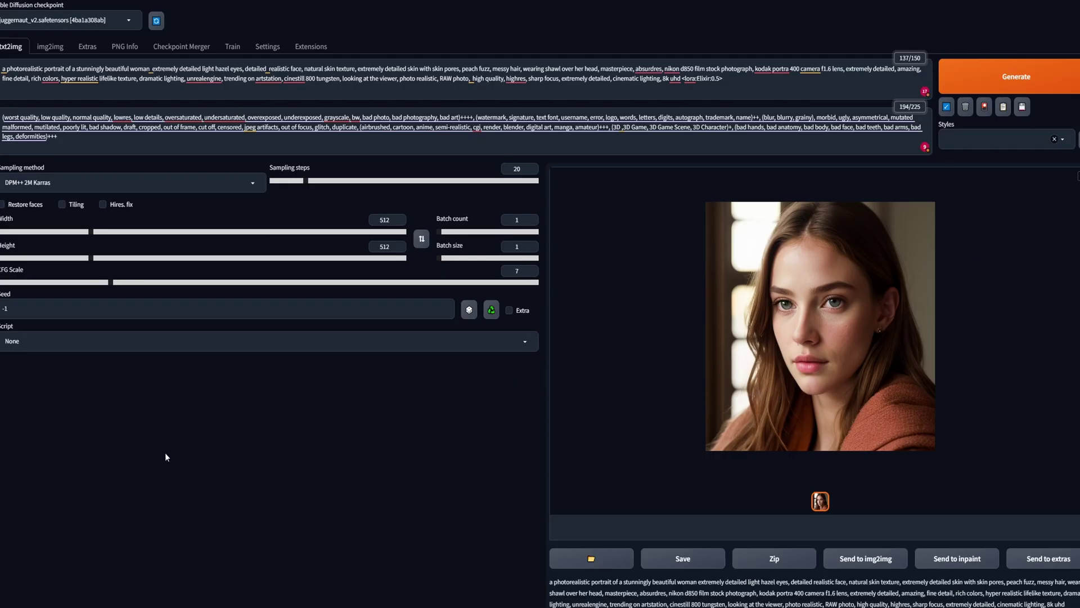